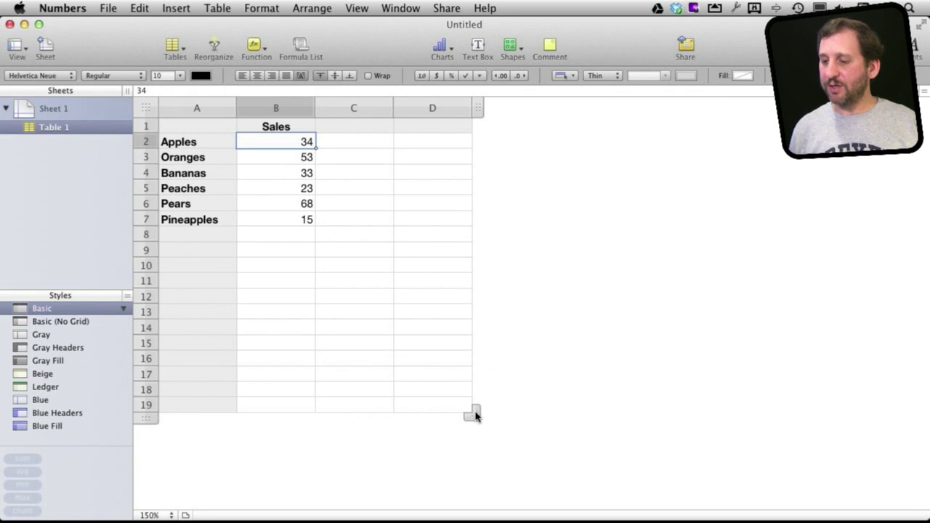
Shrink the table to two columns and seven rows, and create a 2D pie chart from all its data
{"action": "left_click_drag", "start_coordinate": [474, 415], "coordinate": [312, 225]}
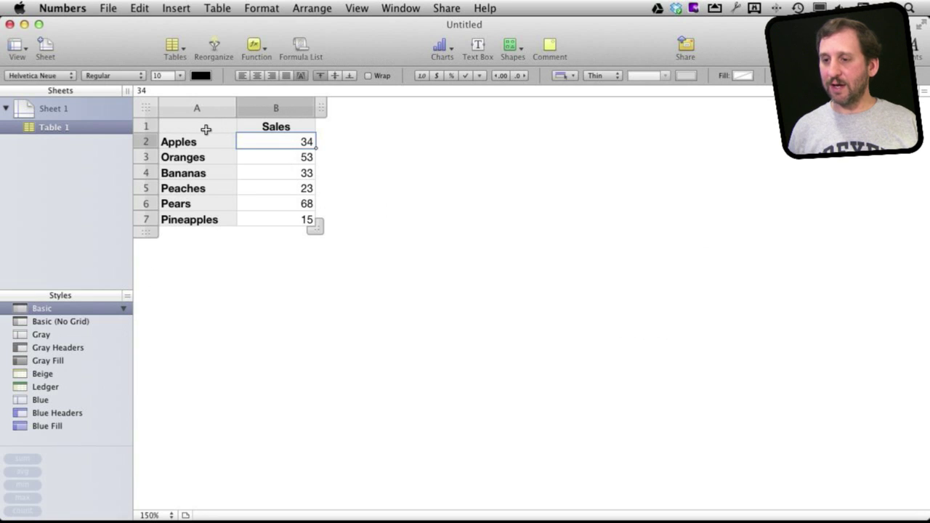
{"action": "key", "text": "super+a"}
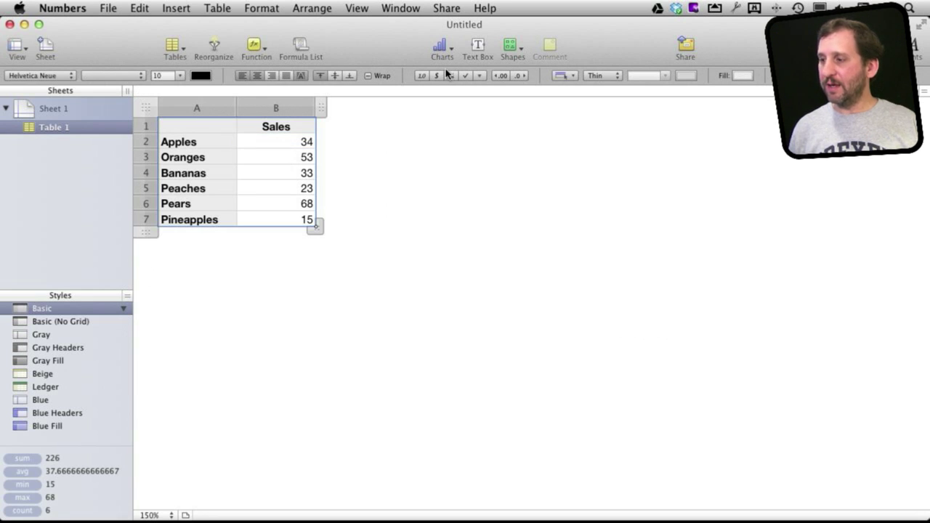
{"action": "left_click", "coordinate": [442, 49]}
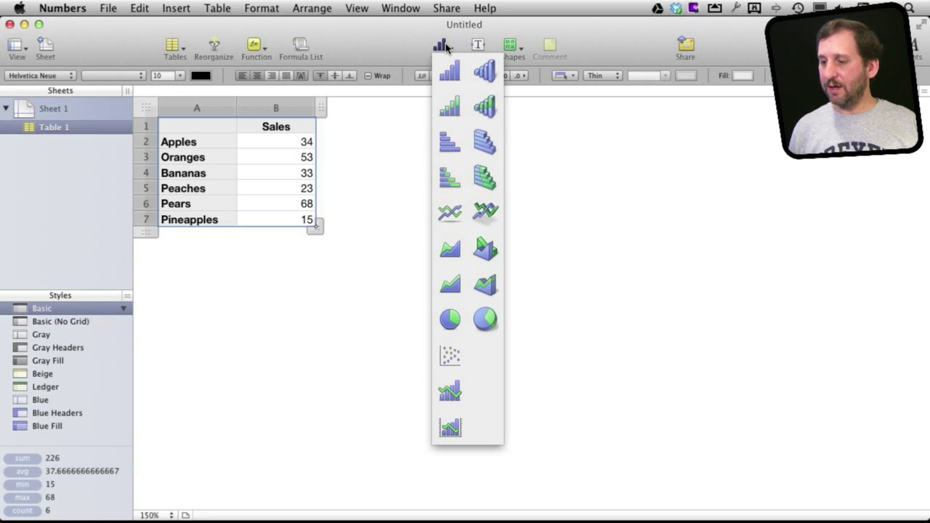
{"action": "left_click", "coordinate": [450, 317]}
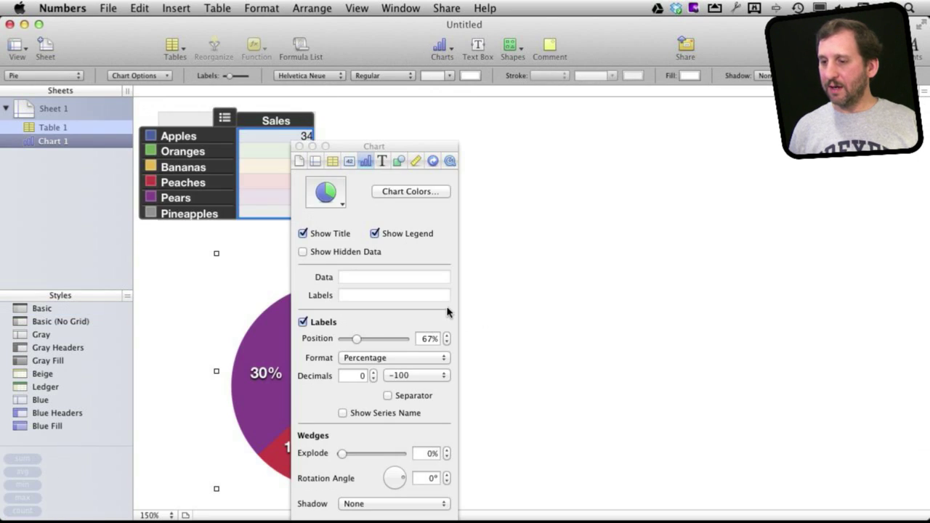
{"action": "left_click_drag", "start_coordinate": [361, 149], "coordinate": [562, 153]}
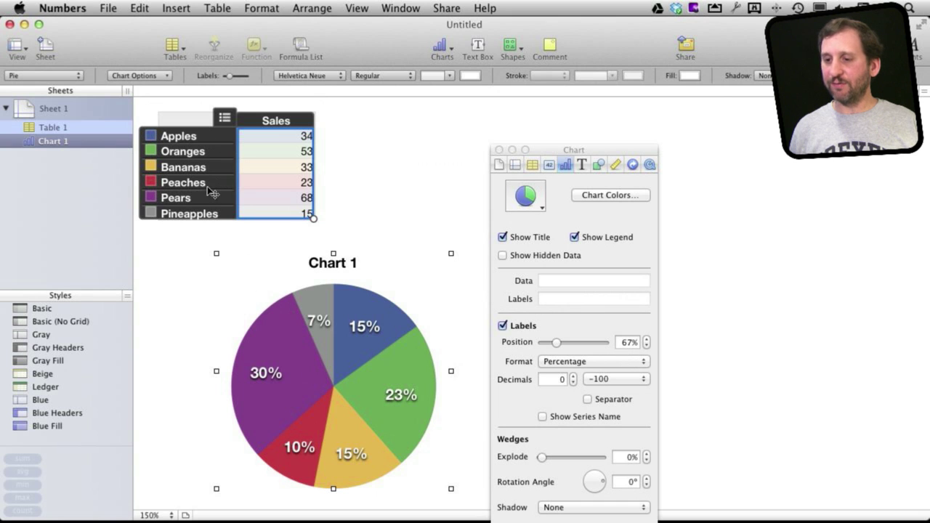
{"action": "left_click_drag", "start_coordinate": [523, 150], "coordinate": [495, 108]}
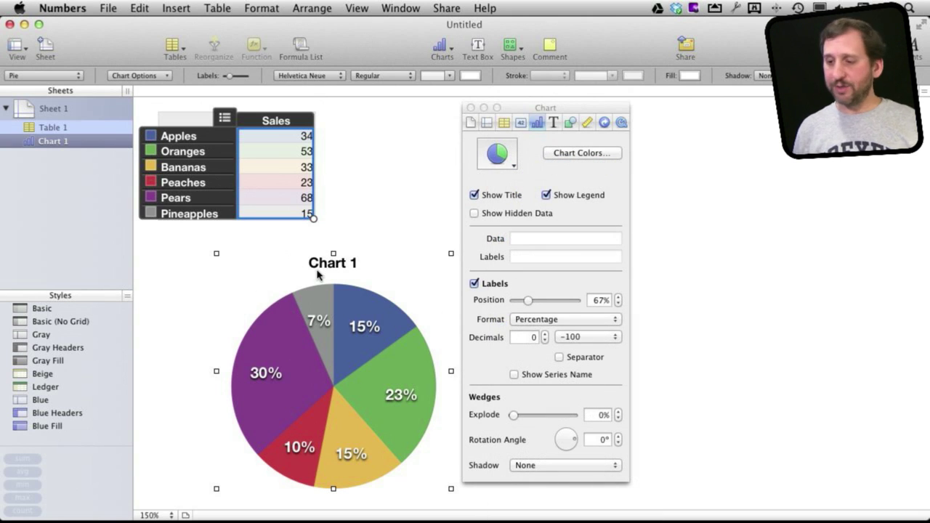
Open the chart colors and apply the Brown set of 2D Color Fills to all wedges of the pie chart
{"action": "left_click", "coordinate": [575, 154]}
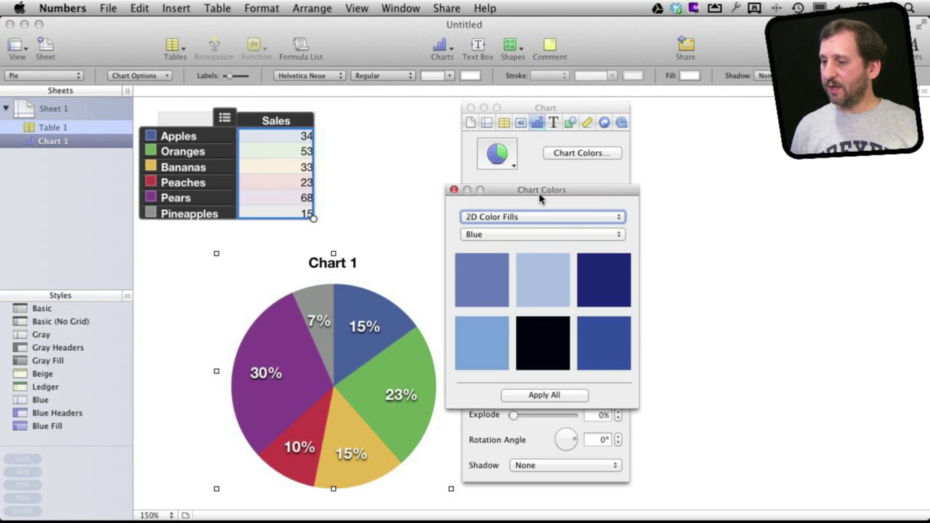
{"action": "left_click_drag", "start_coordinate": [560, 194], "coordinate": [530, 215]}
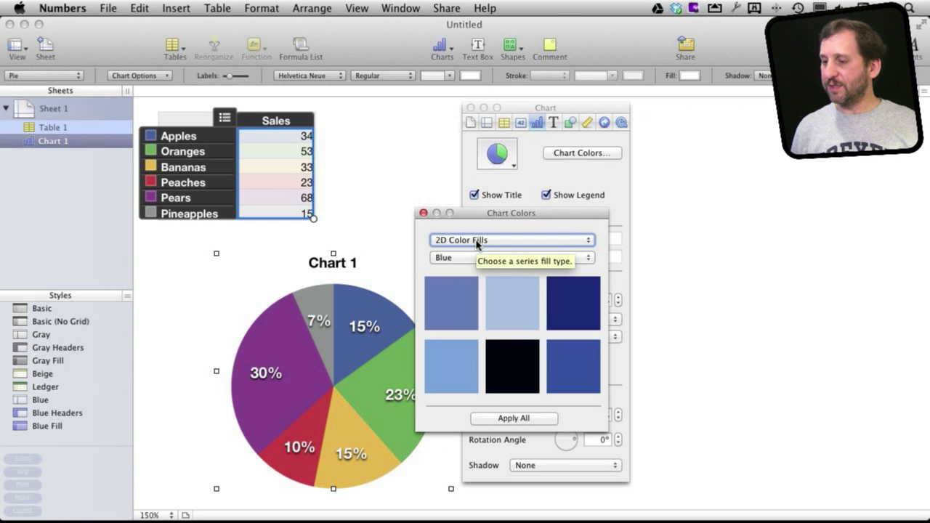
{"action": "left_click", "coordinate": [469, 258]}
{"action": "left_click", "coordinate": [465, 270]}
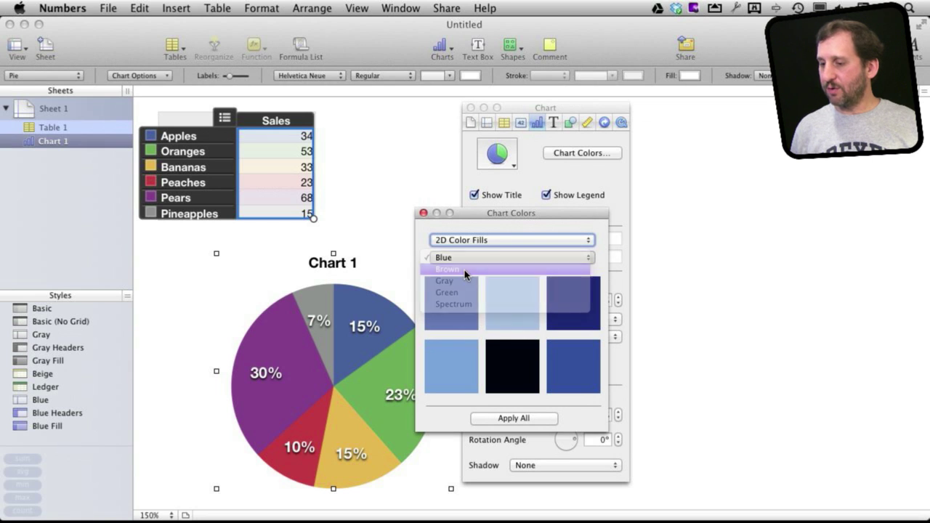
{"action": "left_click", "coordinate": [502, 417]}
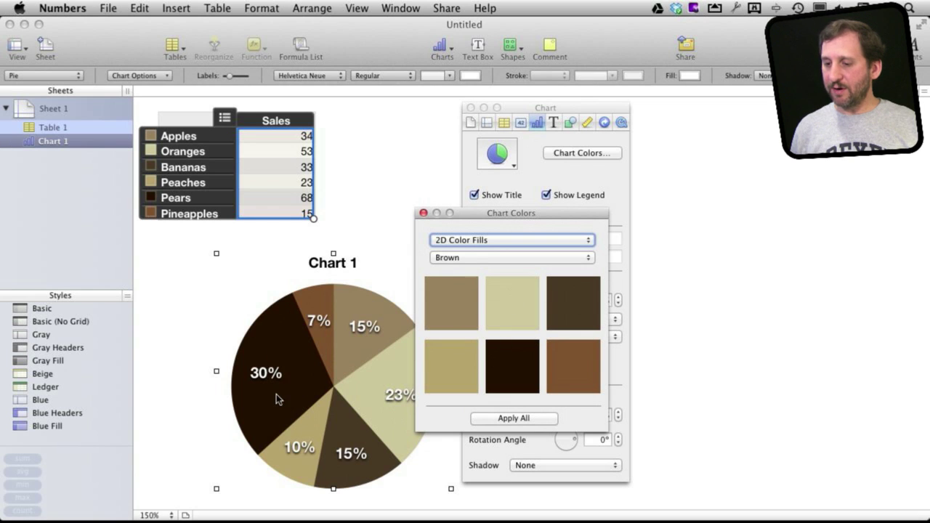
Apply the Spectrum set of 2D Color Fills to all wedges of the pie chart
{"action": "left_click", "coordinate": [474, 259]}
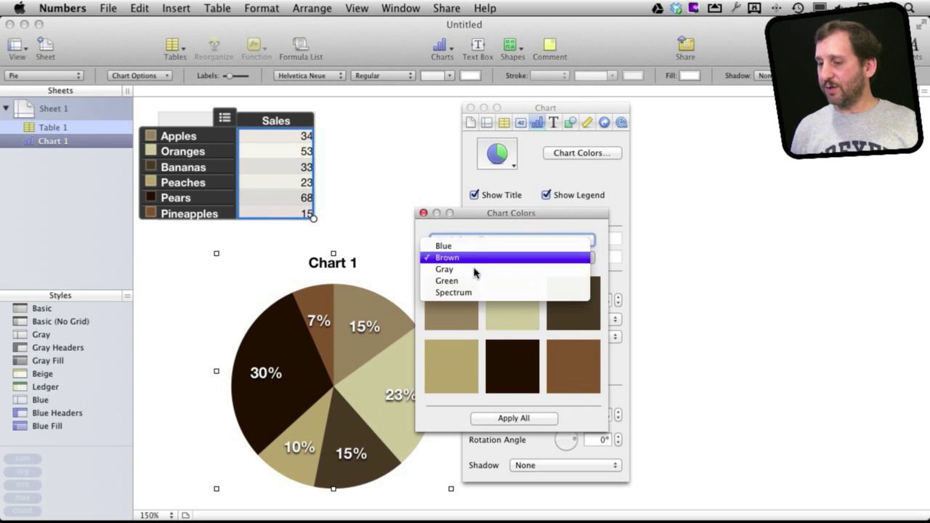
{"action": "left_click", "coordinate": [466, 292]}
{"action": "left_click", "coordinate": [505, 419]}
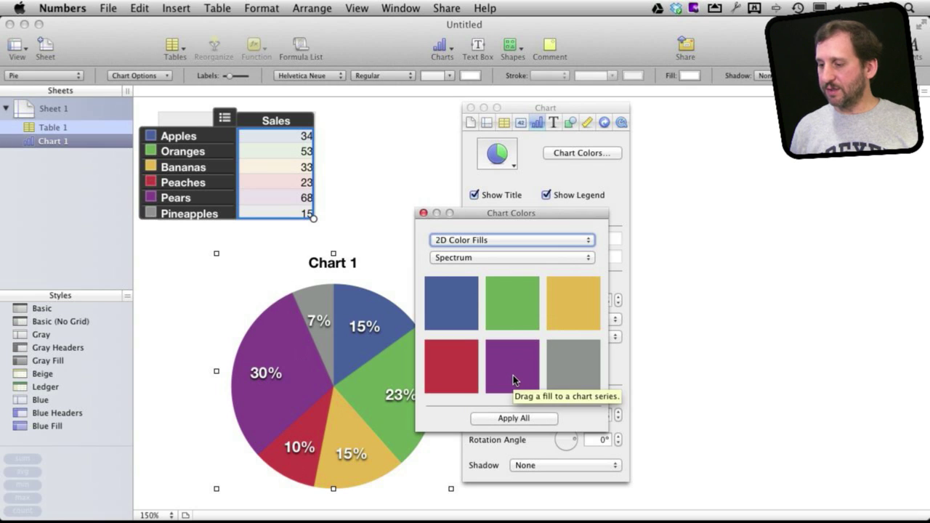
Apply the purple Spectrum fill to only the Oranges wedge, and undo that recoloring
{"action": "left_click_drag", "start_coordinate": [513, 379], "coordinate": [372, 396]}
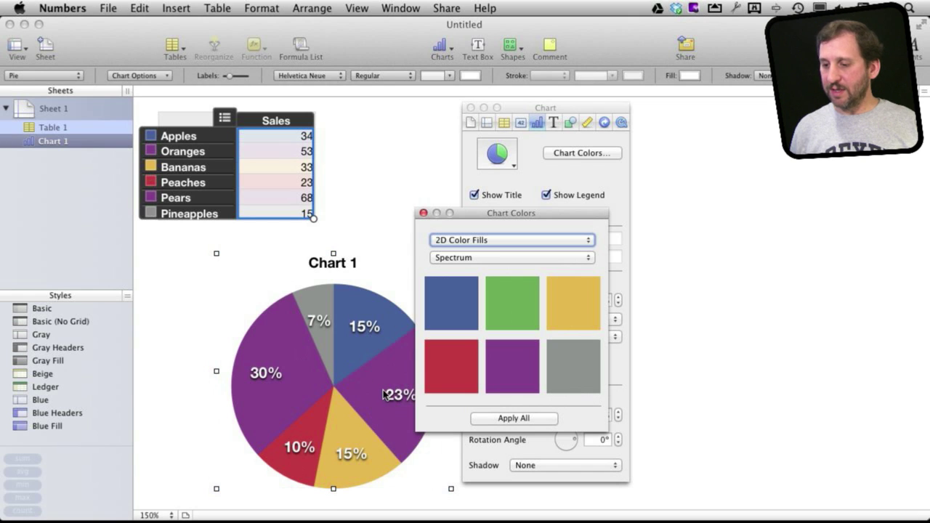
{"action": "key", "text": "super+z"}
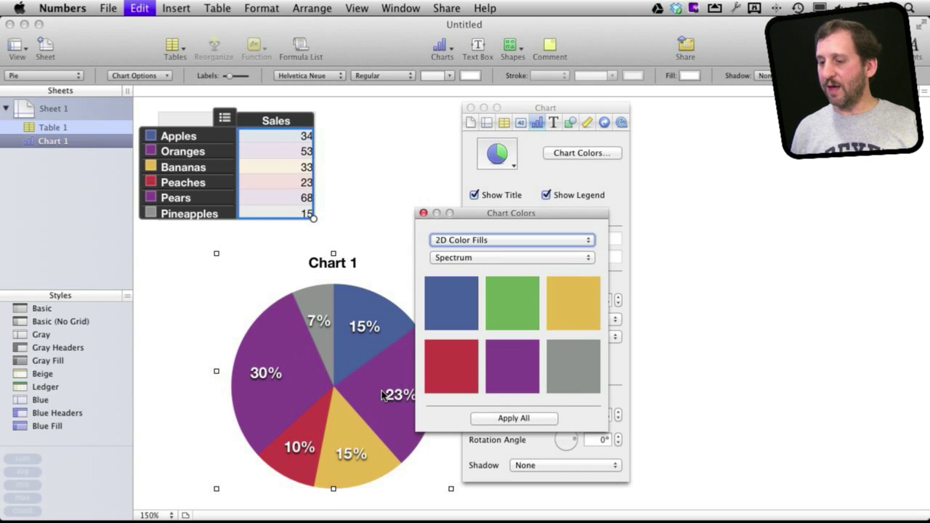
Switch the fill type to 3D Texture Fills and apply the Blue set to all wedges
{"action": "left_click", "coordinate": [460, 244]}
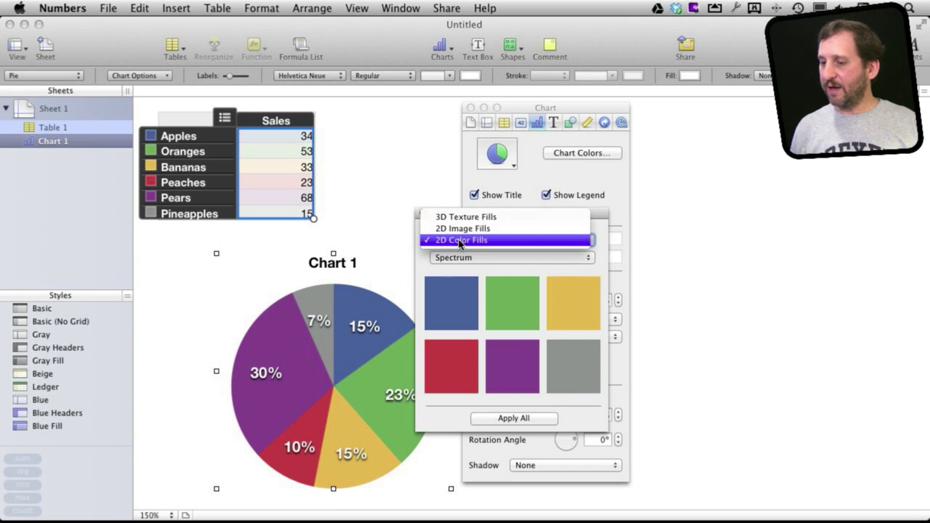
{"action": "left_click", "coordinate": [466, 217]}
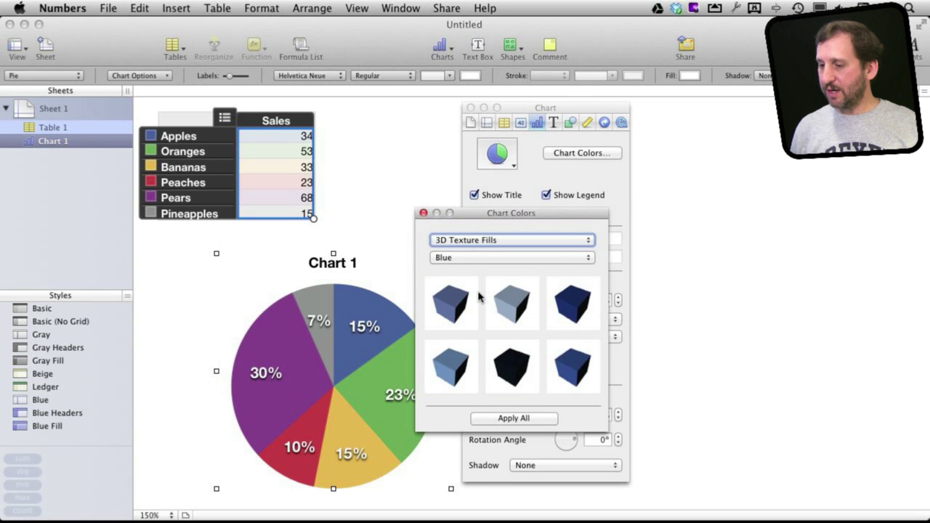
{"action": "left_click", "coordinate": [494, 418]}
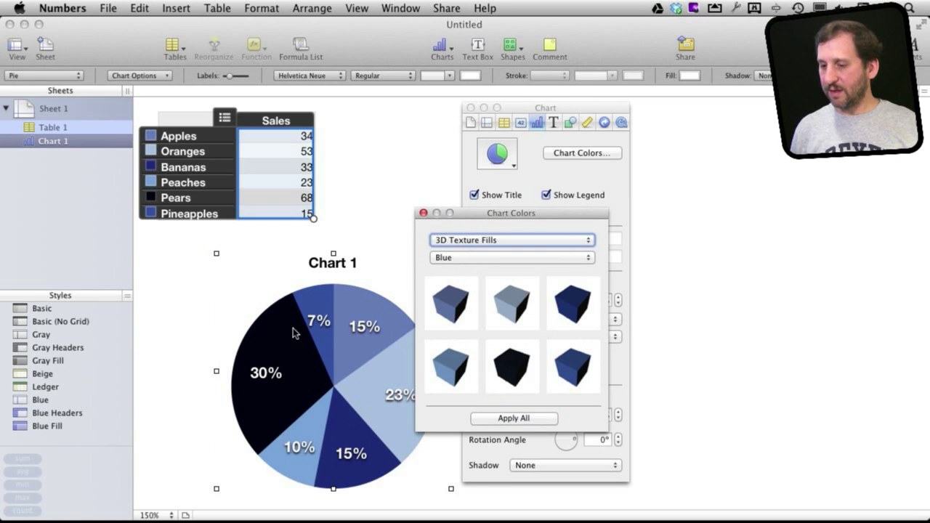
Apply the Fun set of 3D Texture Fills to all wedges and close the chart colors
{"action": "left_click", "coordinate": [469, 256]}
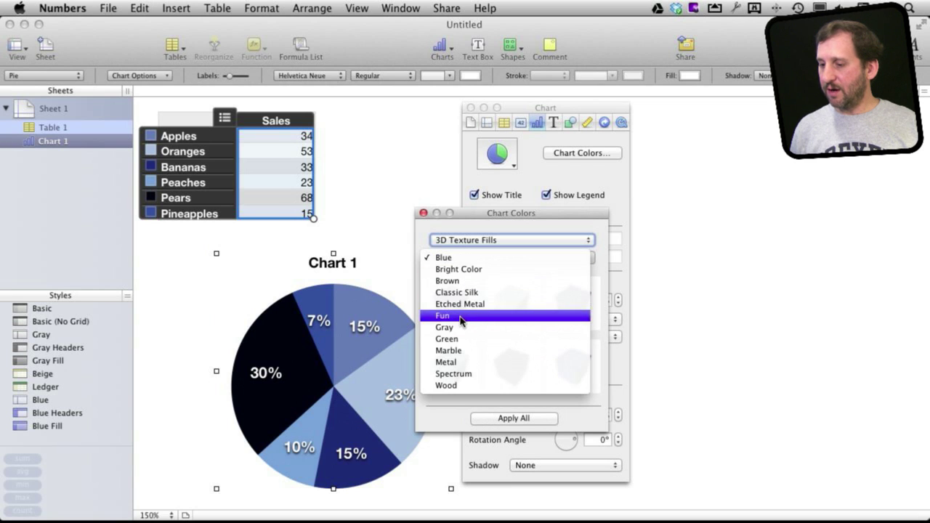
{"action": "key", "text": "Escape"}
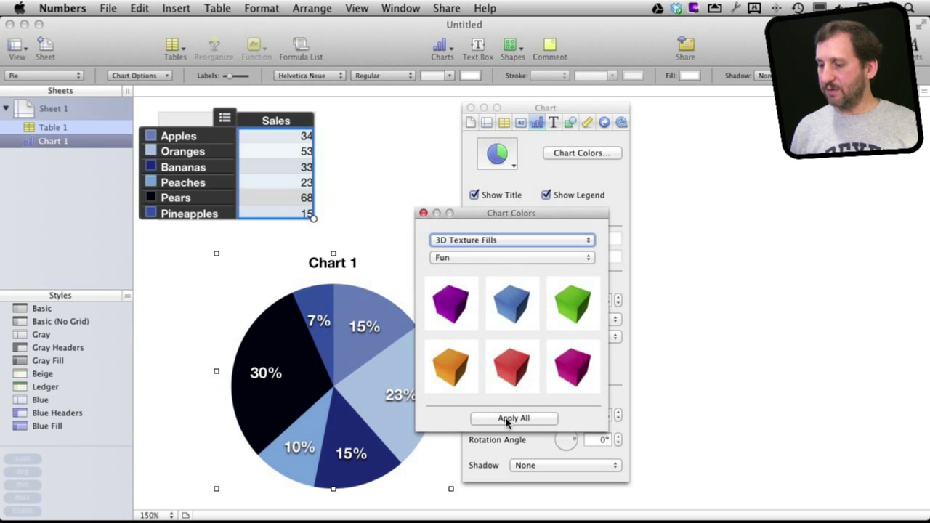
{"action": "left_click", "coordinate": [507, 420]}
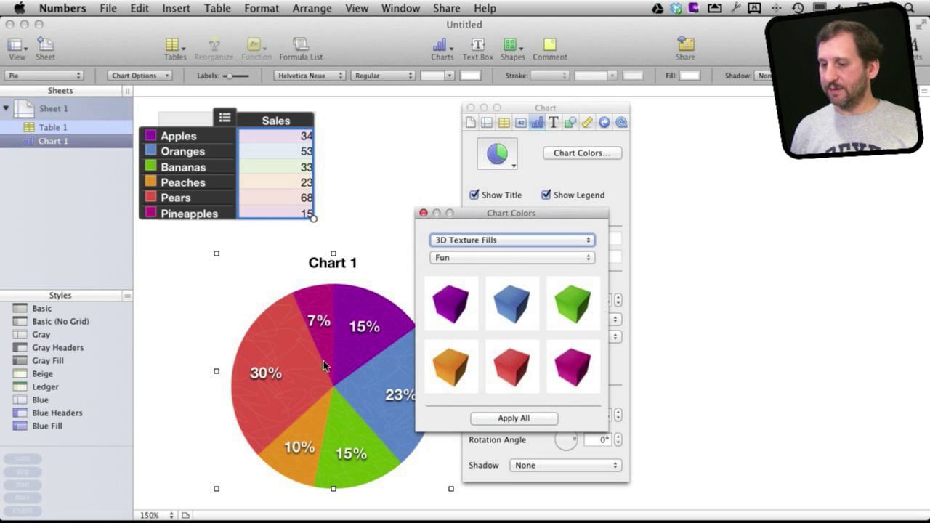
{"action": "left_click", "coordinate": [423, 213]}
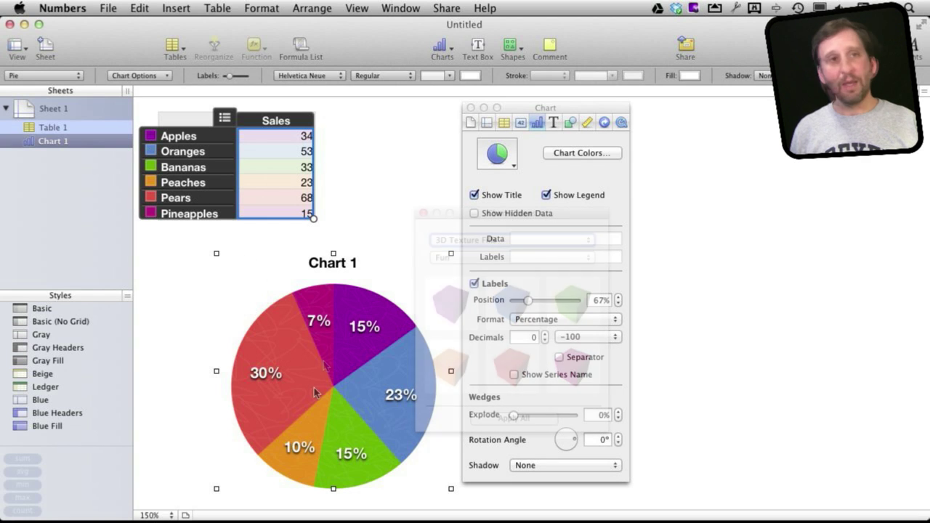
Toggle the chart title off and on, and change its text to Sales
{"action": "left_click", "coordinate": [496, 196]}
{"action": "left_click", "coordinate": [495, 198]}
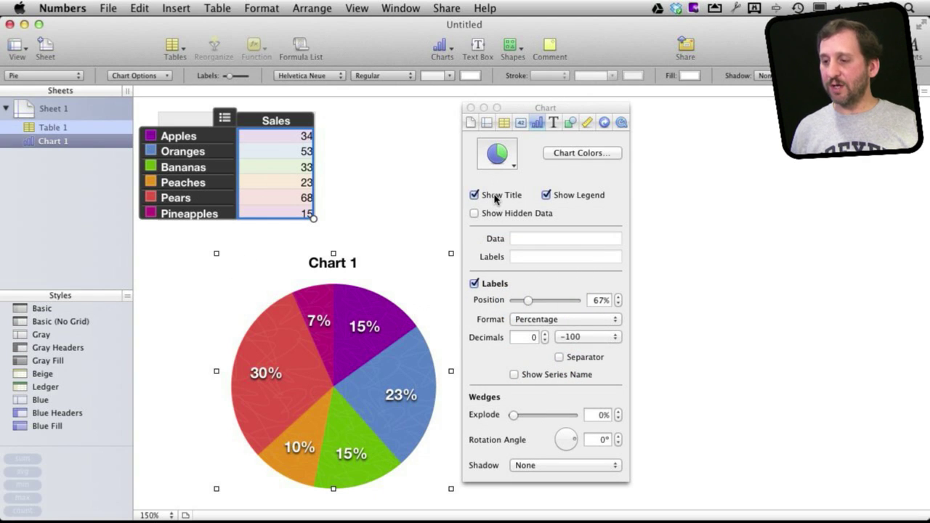
{"action": "left_click", "coordinate": [349, 263]}
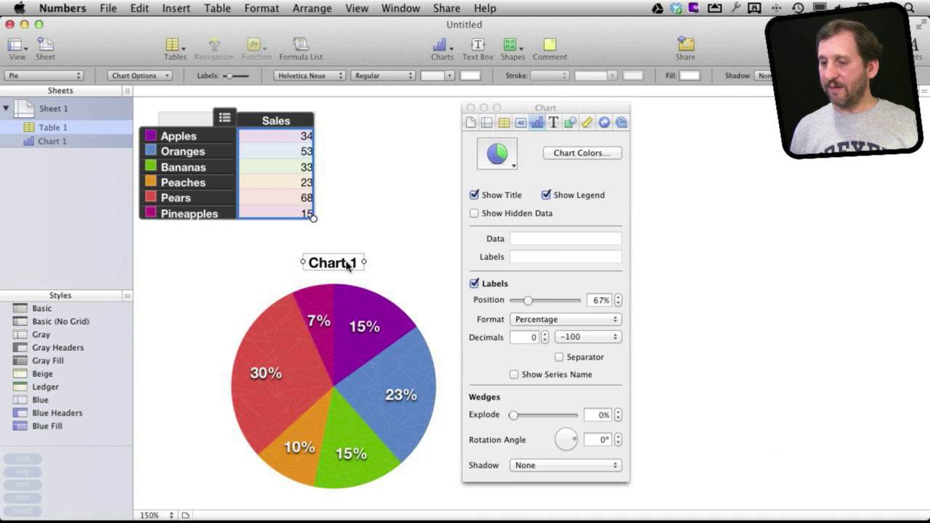
{"action": "left_click", "coordinate": [338, 264]}
{"action": "triple_click", "coordinate": [330, 263]}
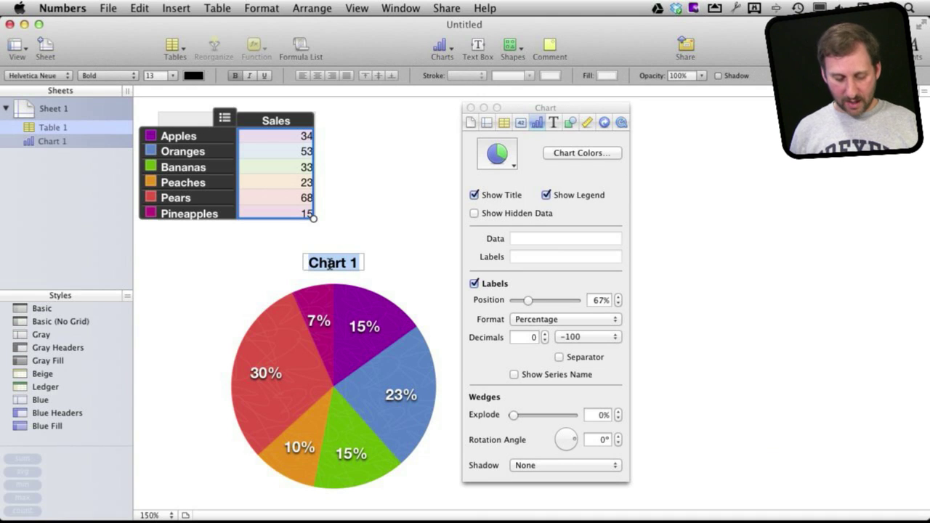
{"action": "type", "text": "Sales"}
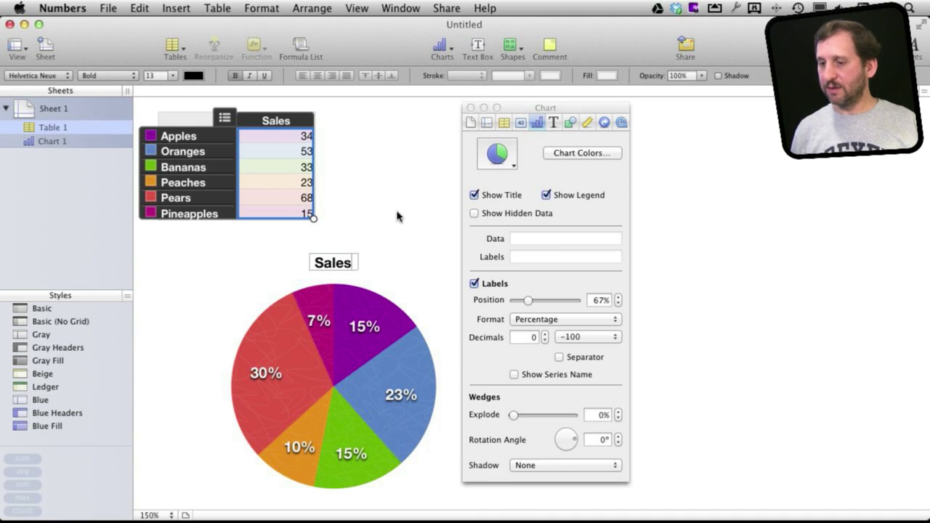
{"action": "left_click", "coordinate": [395, 245]}
{"action": "left_click", "coordinate": [354, 304]}
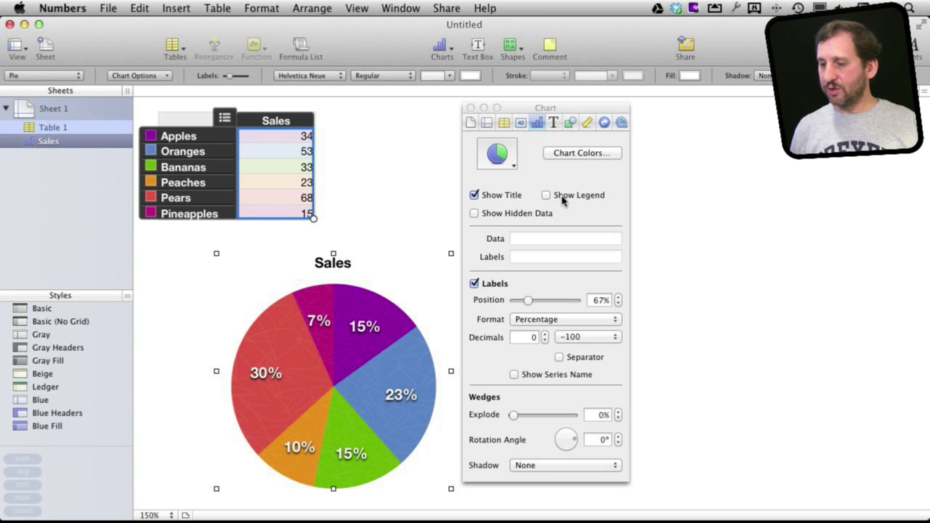
Toggle the pie chart's legend, leaving it shown, and move the Chart inspector away from the chart
{"action": "left_click", "coordinate": [562, 198]}
{"action": "left_click_drag", "start_coordinate": [554, 109], "coordinate": [620, 114]}
{"action": "scroll", "coordinate": [423, 250], "scroll_direction": "down", "scroll_amount": 3}
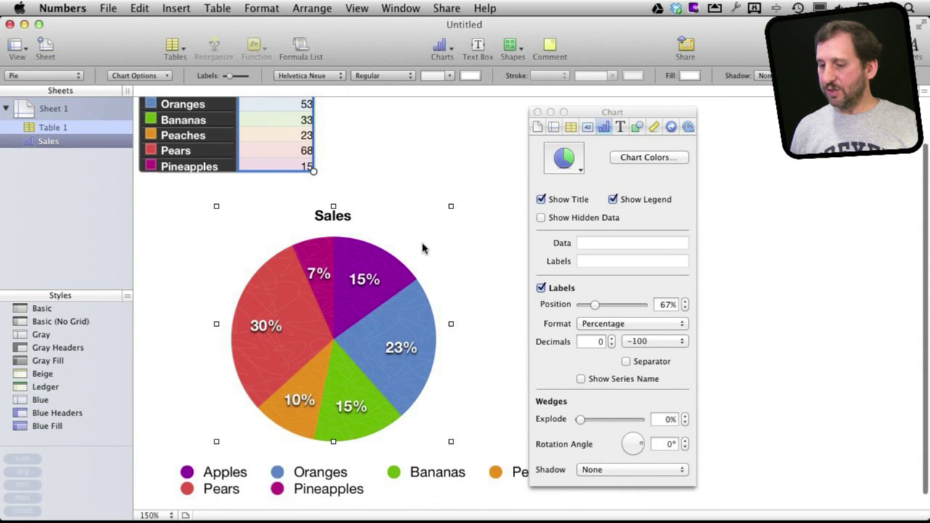
{"action": "left_click", "coordinate": [615, 200]}
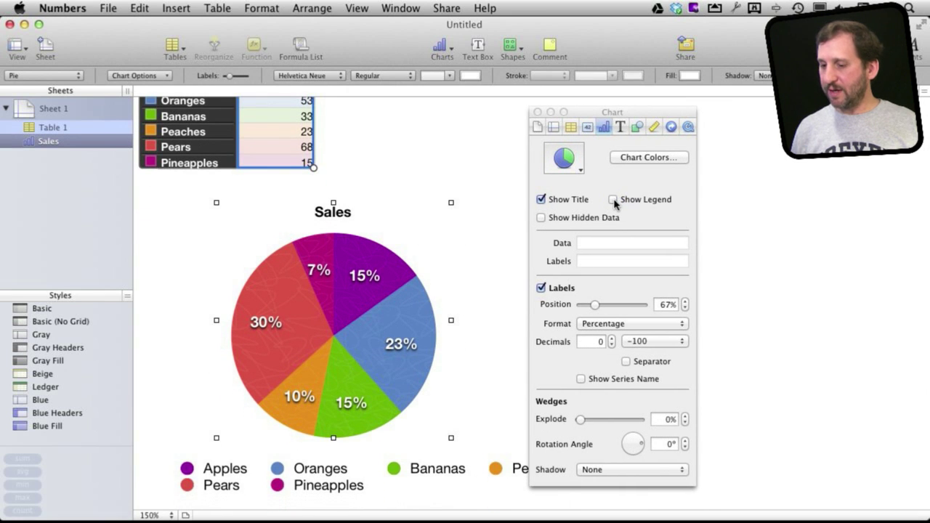
{"action": "left_click", "coordinate": [615, 200]}
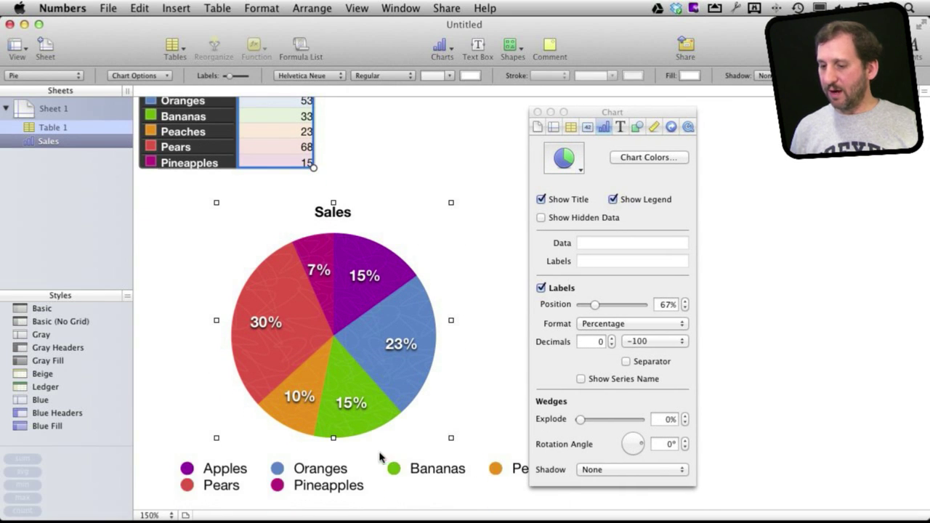
Narrow the legend to a single column and place it to the upper right of the pie
{"action": "left_click", "coordinate": [332, 471]}
{"action": "left_click_drag", "start_coordinate": [298, 473], "coordinate": [368, 300]}
{"action": "left_click_drag", "start_coordinate": [657, 302], "coordinate": [418, 305]}
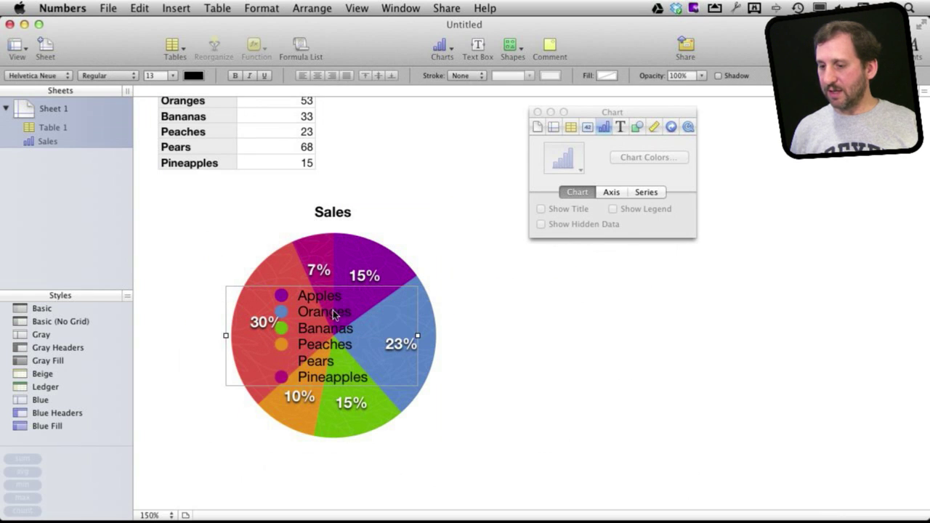
{"action": "left_click_drag", "start_coordinate": [314, 314], "coordinate": [492, 231]}
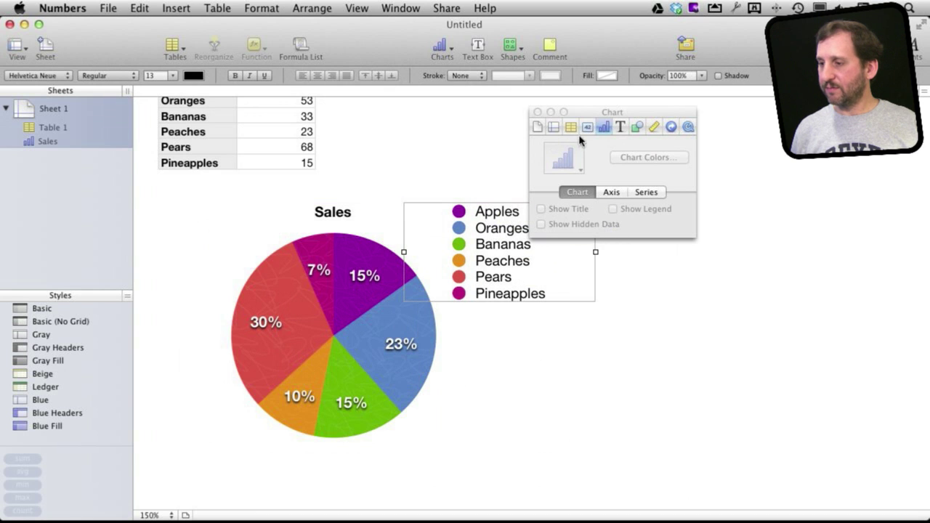
Show the series names on the pie wedges and turn off the percentage labels
{"action": "left_click", "coordinate": [378, 287]}
{"action": "left_click_drag", "start_coordinate": [597, 112], "coordinate": [522, 113]}
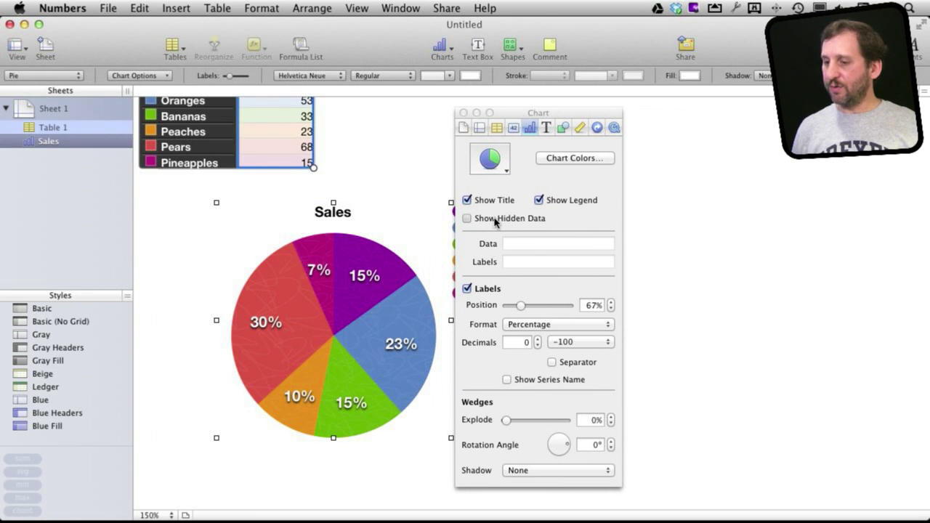
{"action": "left_click", "coordinate": [467, 289]}
{"action": "left_click", "coordinate": [484, 290]}
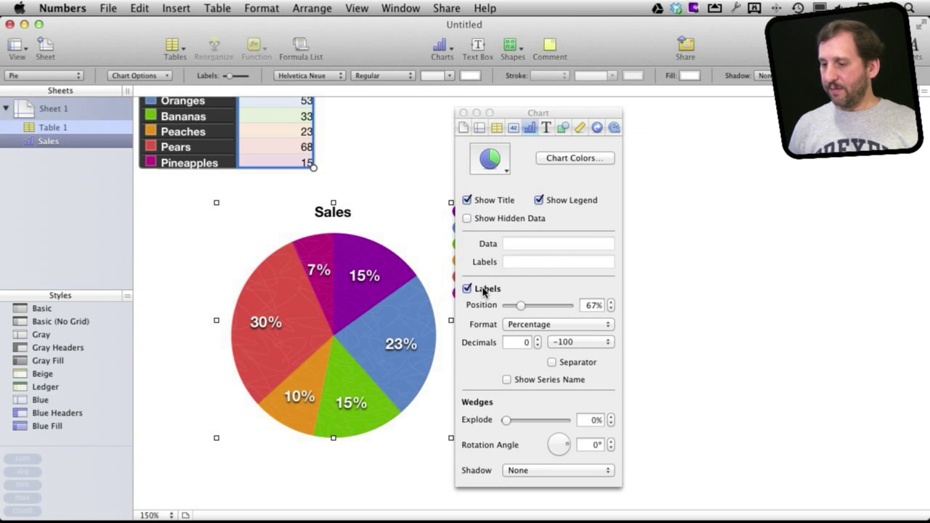
{"action": "left_click", "coordinate": [508, 380]}
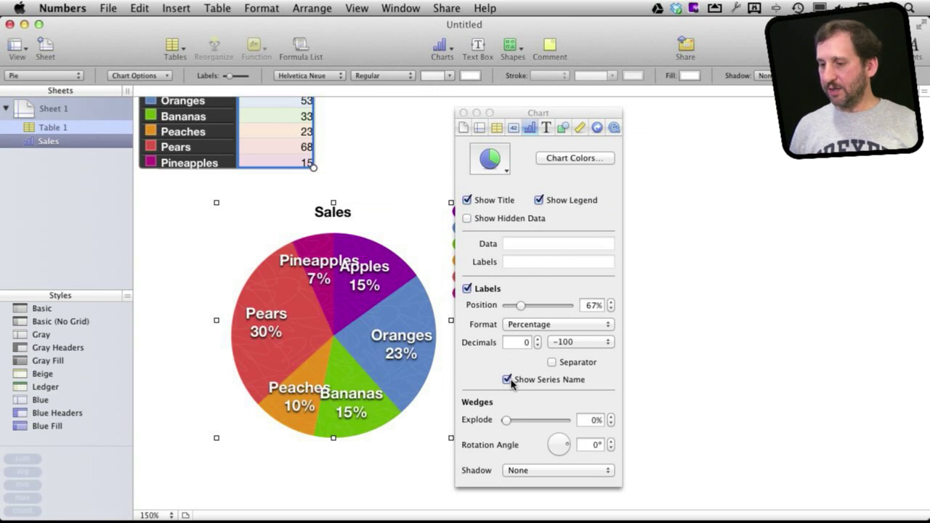
{"action": "left_click", "coordinate": [491, 290]}
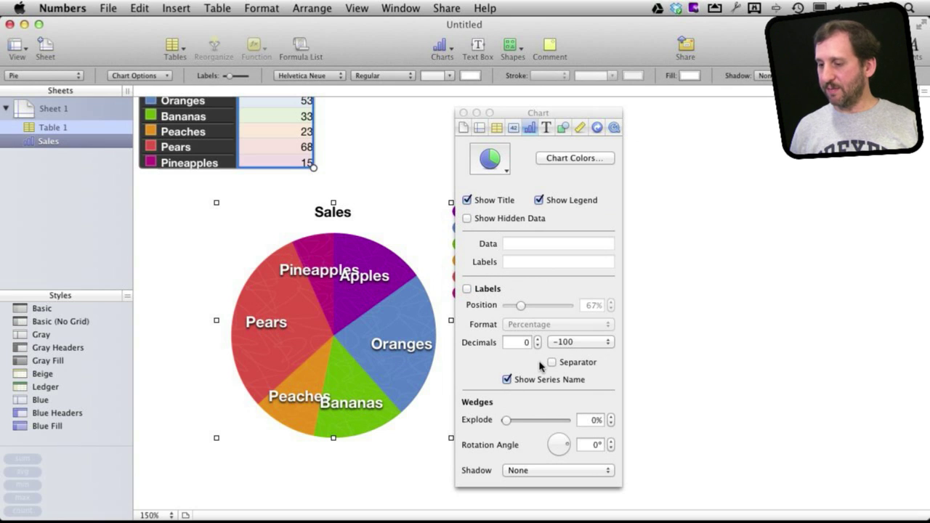
Turn the percentage labels back on, keeping the Percentage format, and hide the series names on the pie wedges
{"action": "left_click", "coordinate": [484, 293]}
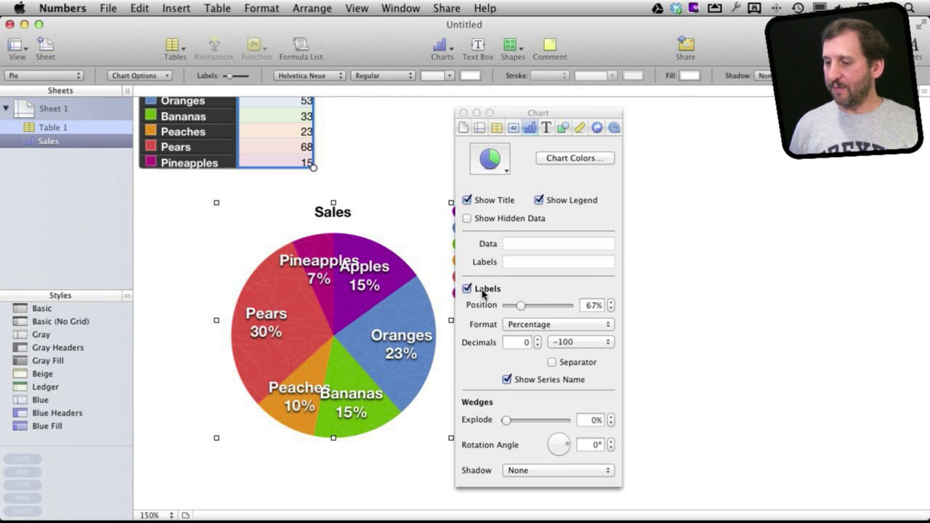
{"action": "left_click", "coordinate": [538, 347]}
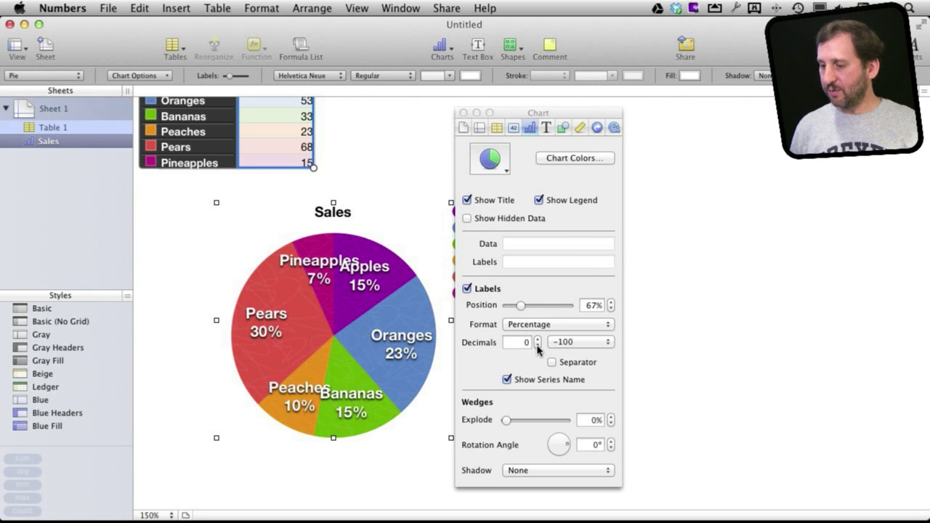
{"action": "left_click", "coordinate": [552, 325]}
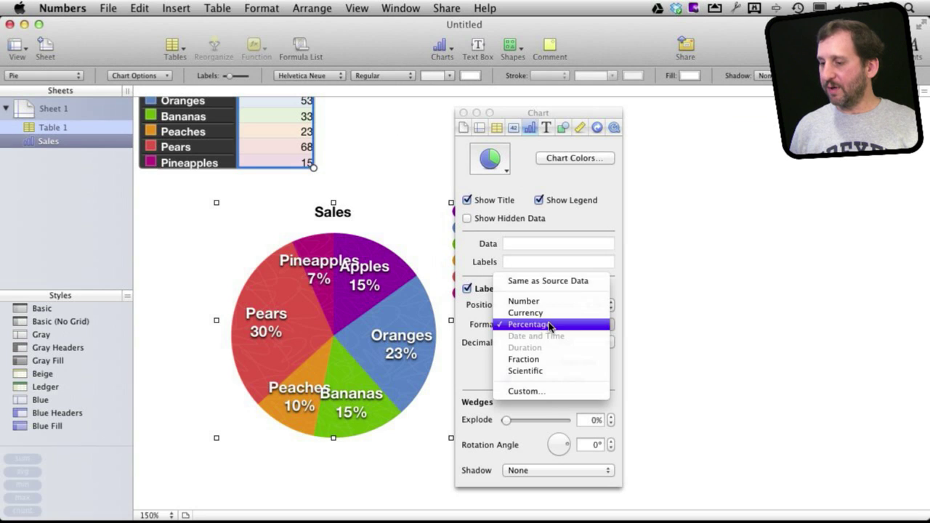
{"action": "left_click", "coordinate": [460, 341]}
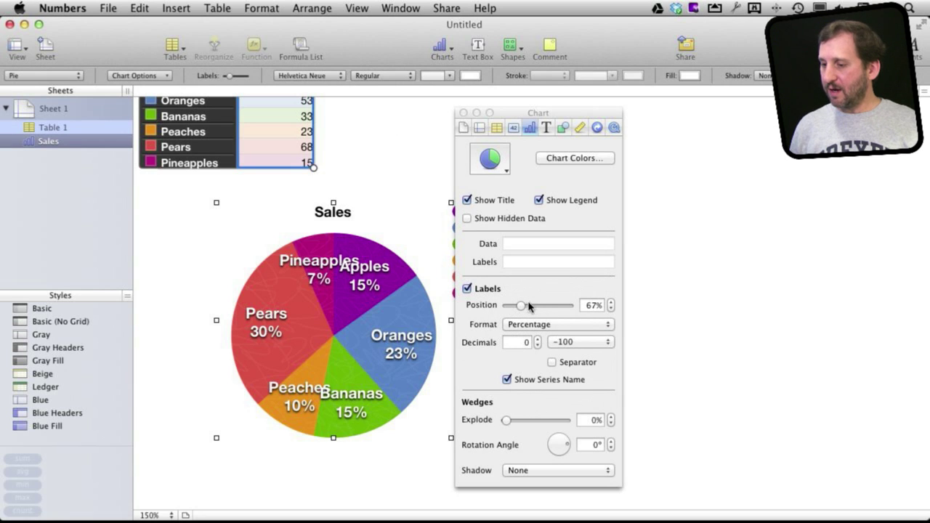
{"action": "left_click", "coordinate": [507, 380]}
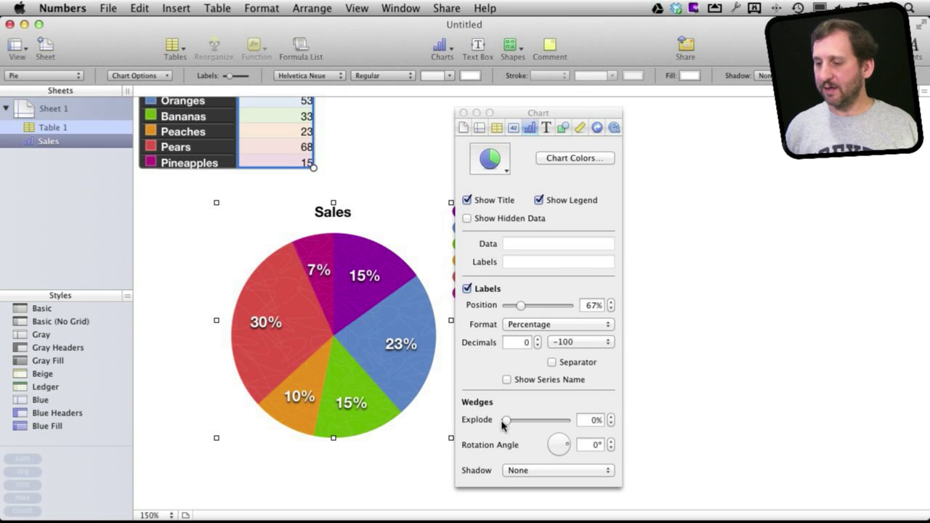
Try exploding the wedges, pulling out only the Pears wedge to 36%, and return it to 0%
{"action": "mouse_move", "coordinate": [510, 421]}
{"action": "left_mouse_down"}
{"action": "mouse_move", "coordinate": [532, 423]}
{"action": "mouse_move", "coordinate": [506, 425]}
{"action": "left_mouse_up"}
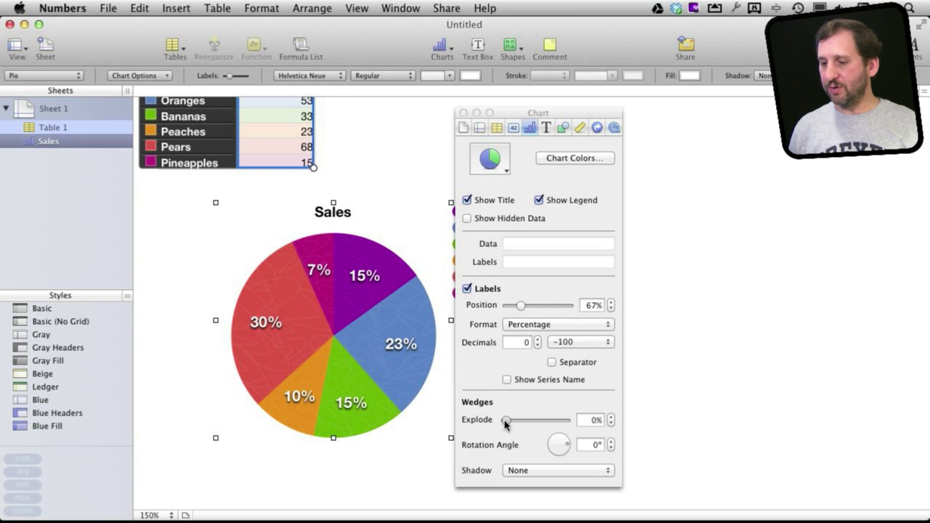
{"action": "left_click", "coordinate": [403, 353]}
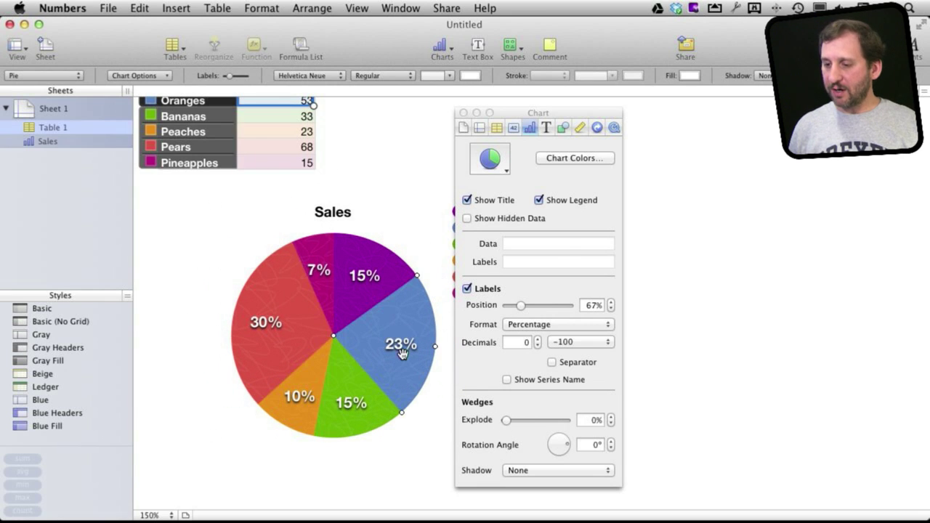
{"action": "left_click", "coordinate": [310, 340]}
{"action": "left_click_drag", "start_coordinate": [506, 422], "coordinate": [528, 426]}
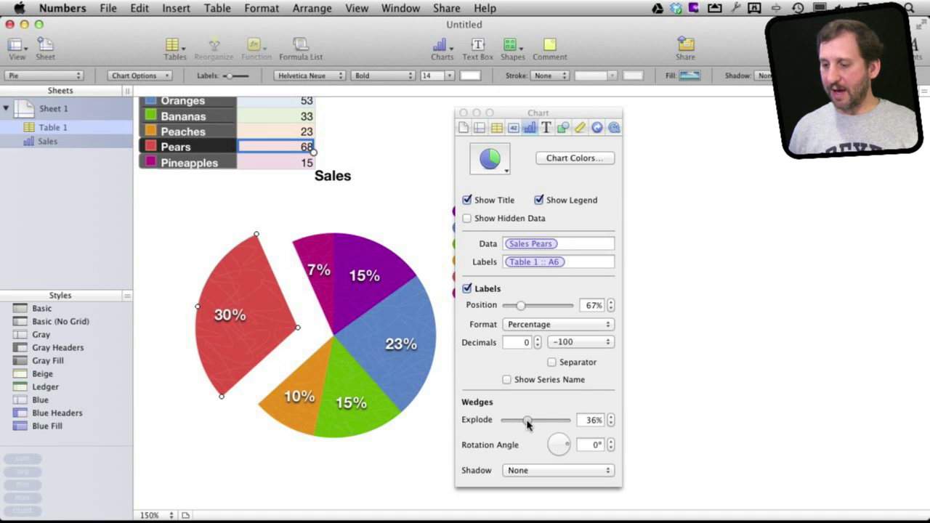
{"action": "left_click_drag", "start_coordinate": [528, 426], "coordinate": [500, 421]}
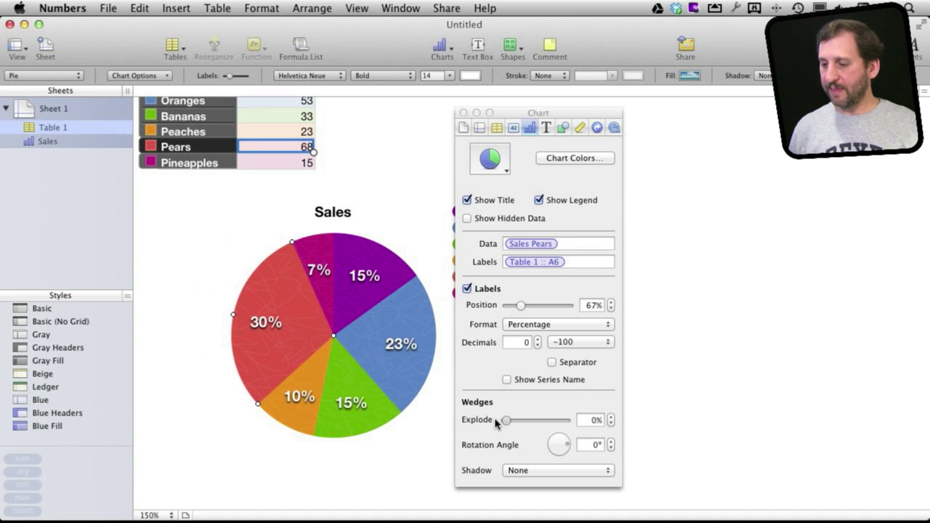
Rotate the whole pie to 241° and give it a Group shadow
{"action": "left_click", "coordinate": [400, 233]}
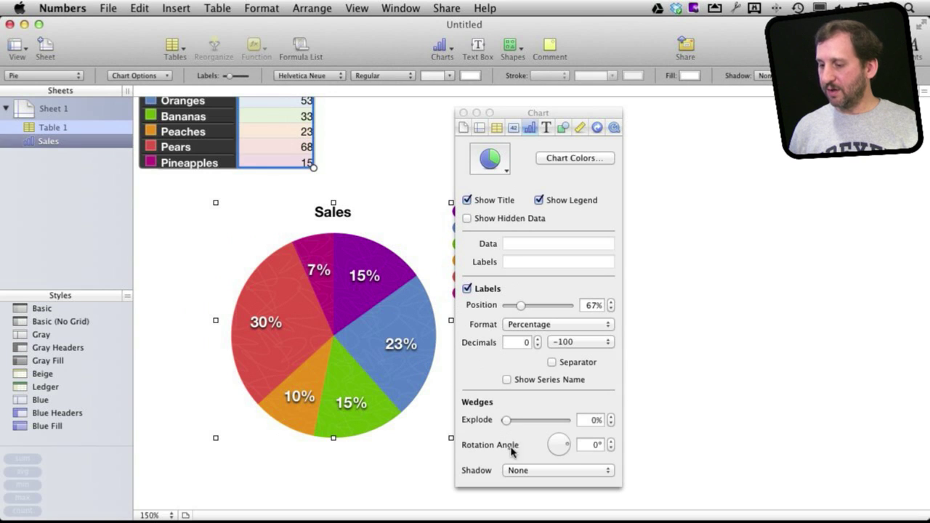
{"action": "left_click_drag", "start_coordinate": [560, 446], "coordinate": [558, 453]}
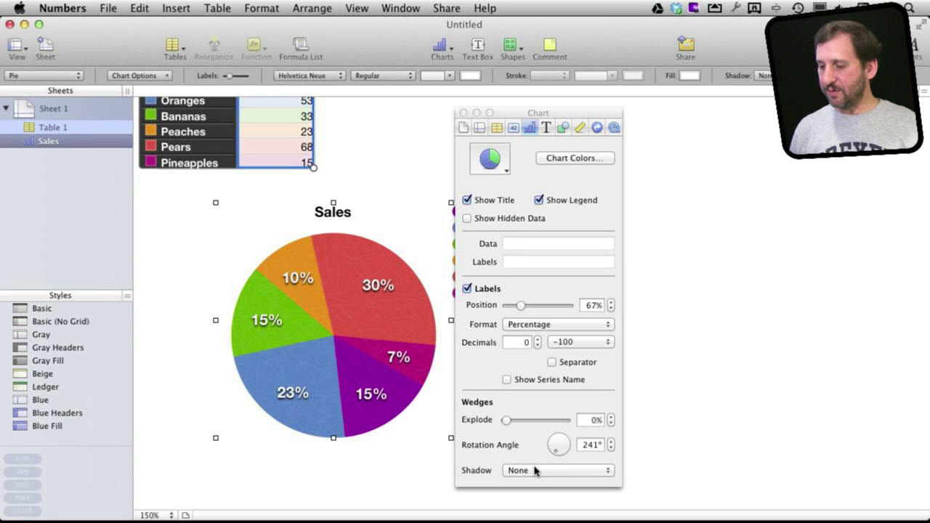
{"action": "left_click", "coordinate": [535, 470]}
{"action": "left_click", "coordinate": [533, 482]}
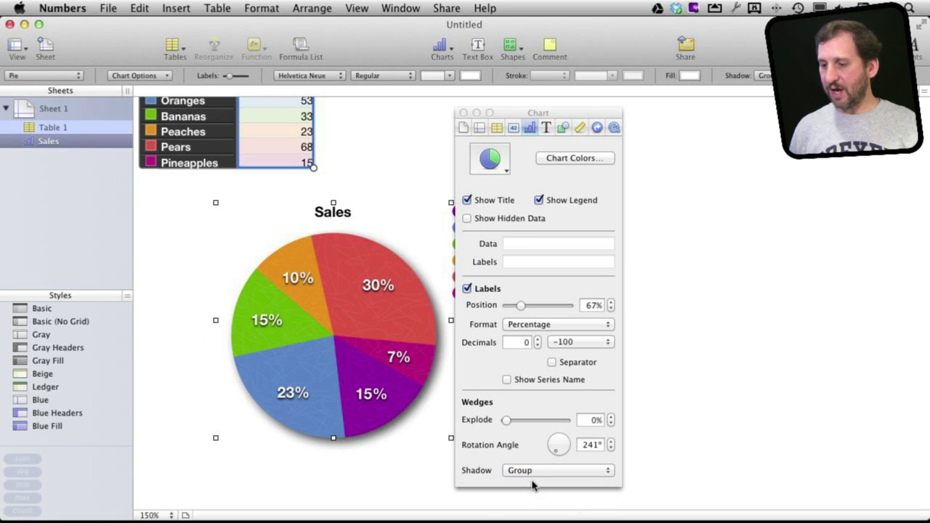
Try Individual wedge shadows with all wedges exploded to 28%, and return to a Group shadow with 0% explosion
{"action": "left_click", "coordinate": [533, 472]}
{"action": "left_click", "coordinate": [535, 482]}
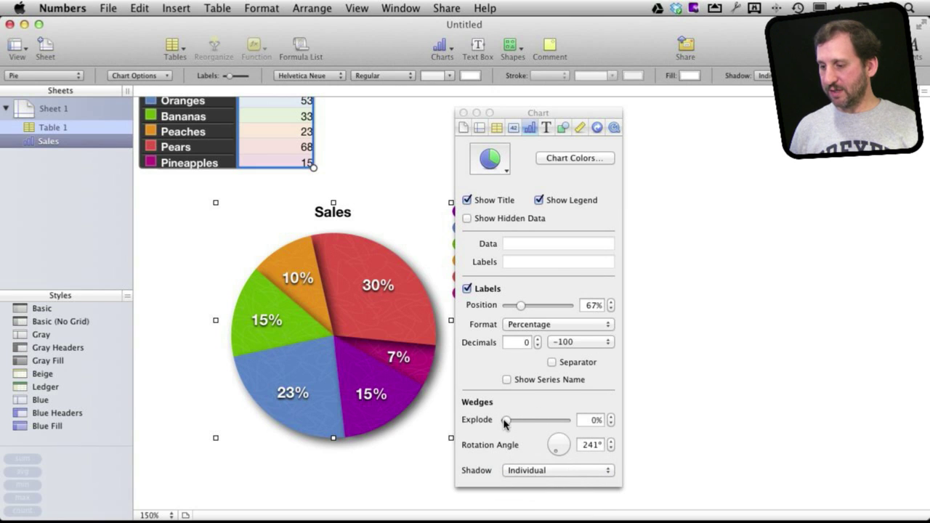
{"action": "left_click_drag", "start_coordinate": [506, 423], "coordinate": [523, 421]}
{"action": "left_click", "coordinate": [519, 473]}
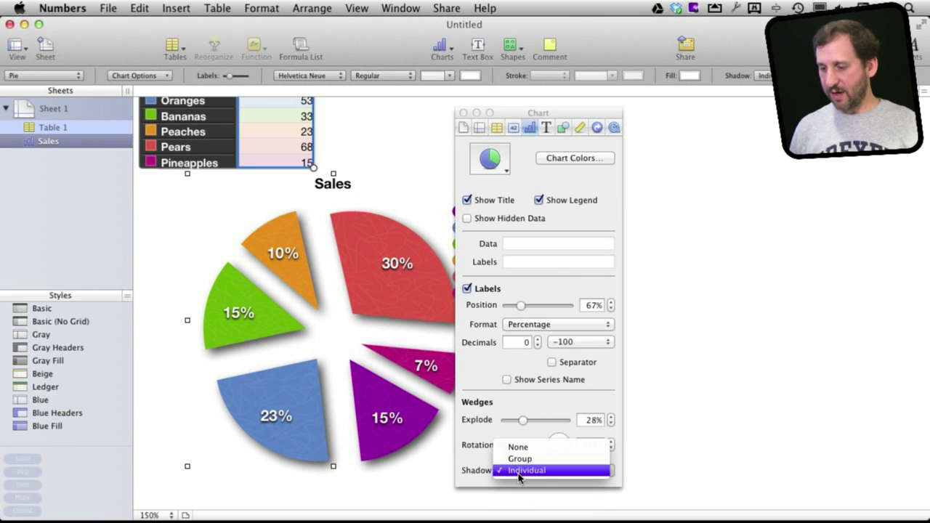
{"action": "left_click", "coordinate": [520, 458]}
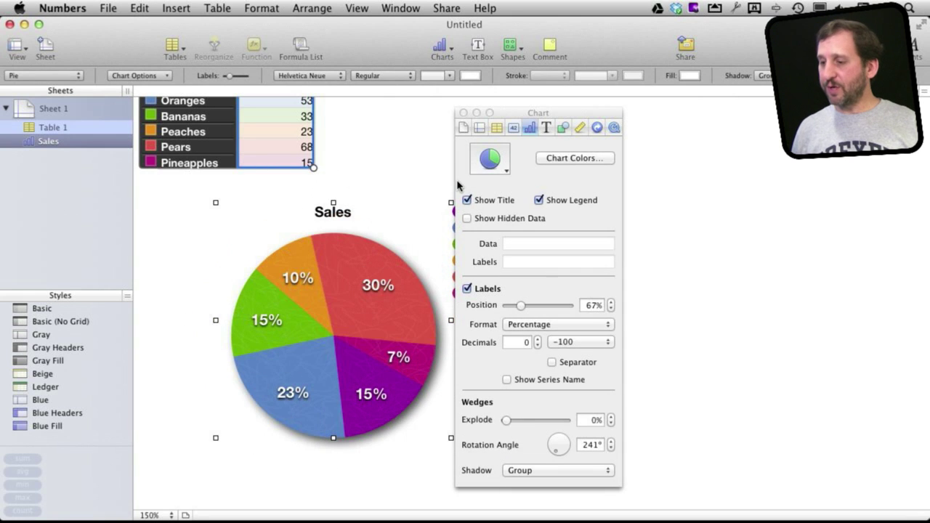
Change the chart type to 3D pie, shift the chart slightly up and place the 3D Chart control beside it
{"action": "left_click", "coordinate": [494, 170]}
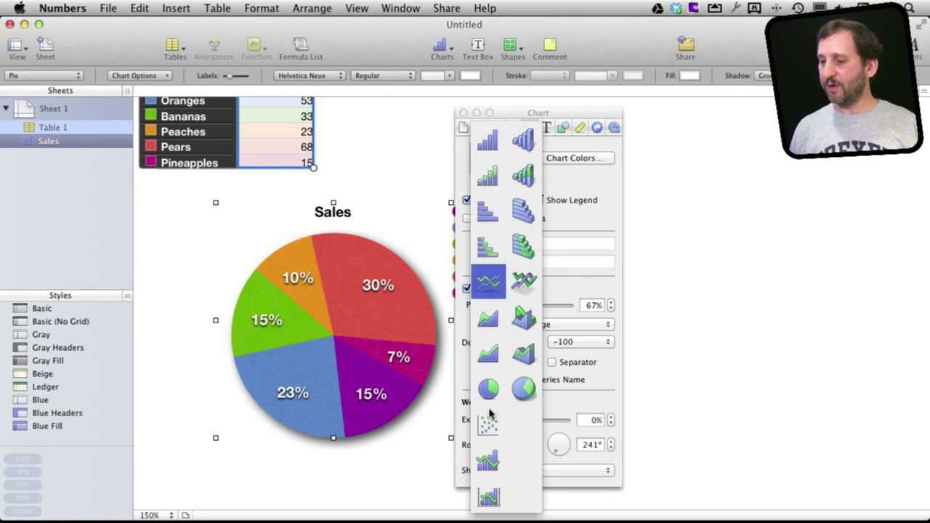
{"action": "left_click", "coordinate": [520, 393]}
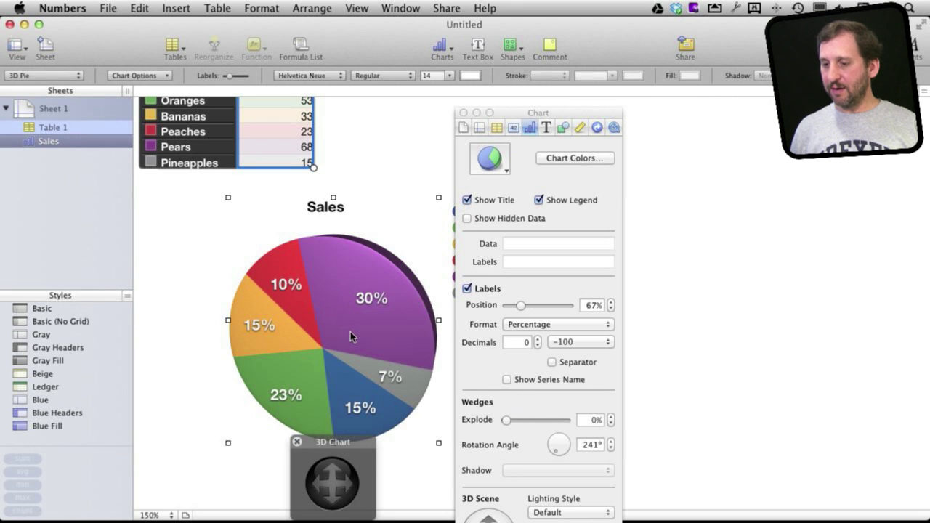
{"action": "mouse_move", "coordinate": [325, 376]}
{"action": "left_mouse_down"}
{"action": "mouse_move", "coordinate": [309, 335]}
{"action": "mouse_move", "coordinate": [322, 359]}
{"action": "left_mouse_up"}
{"action": "left_click_drag", "start_coordinate": [330, 448], "coordinate": [192, 320]}
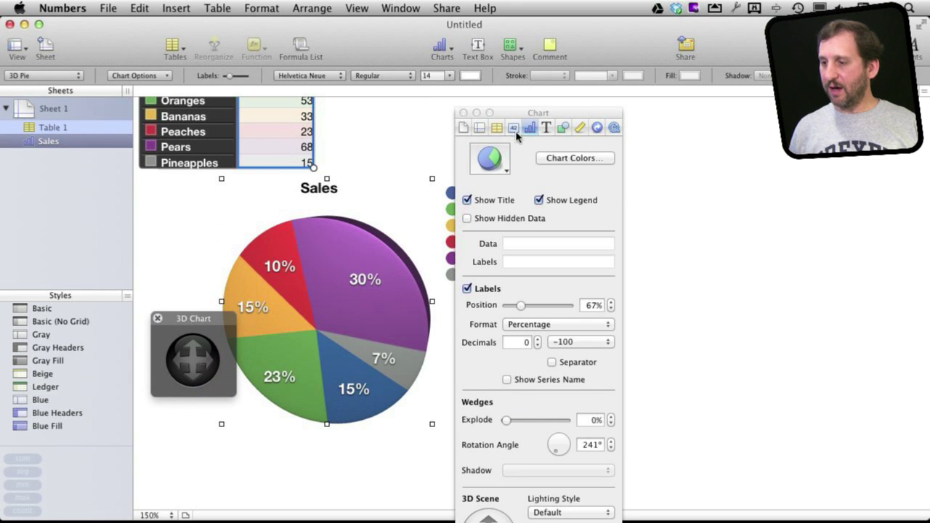
Move the Chart inspector up to reveal its 3D settings and rotate the 3D pie so its left edge shows
{"action": "left_click_drag", "start_coordinate": [511, 118], "coordinate": [480, 28]}
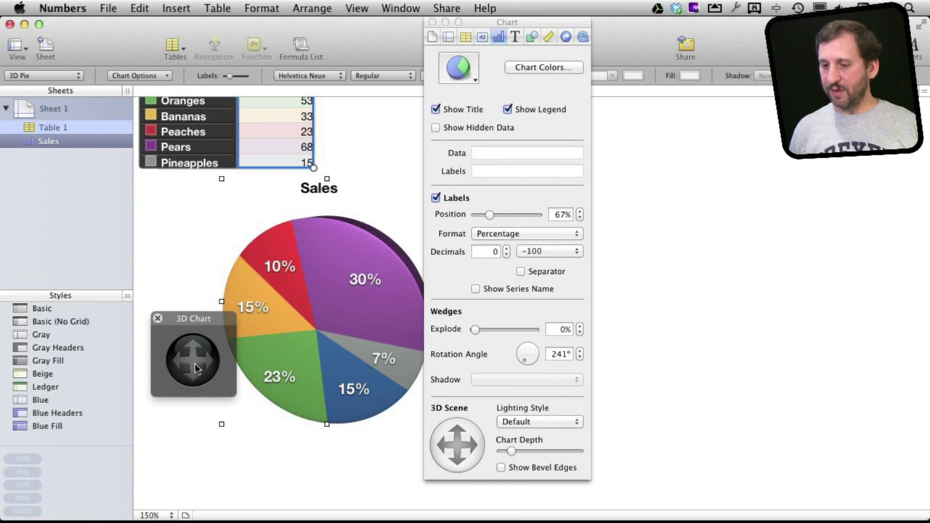
{"action": "left_click_drag", "start_coordinate": [203, 341], "coordinate": [195, 306]}
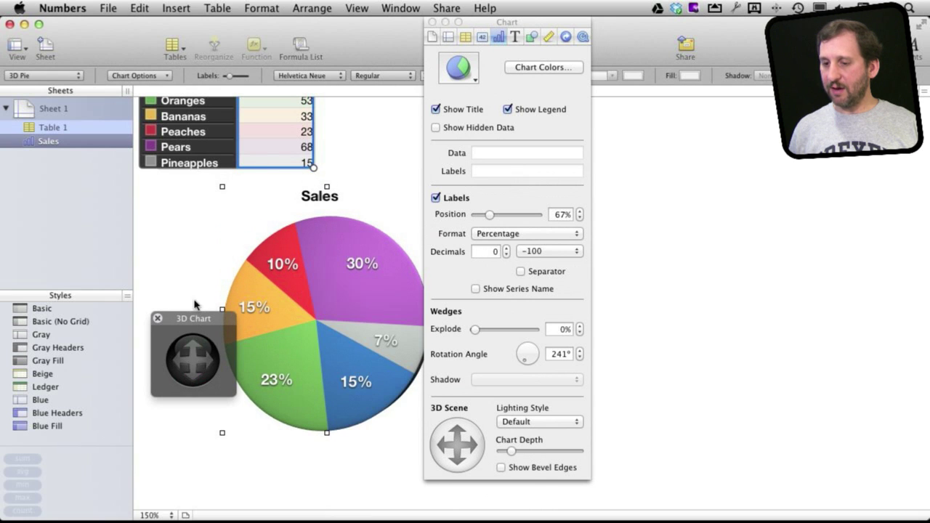
{"action": "left_click_drag", "start_coordinate": [198, 372], "coordinate": [262, 365]}
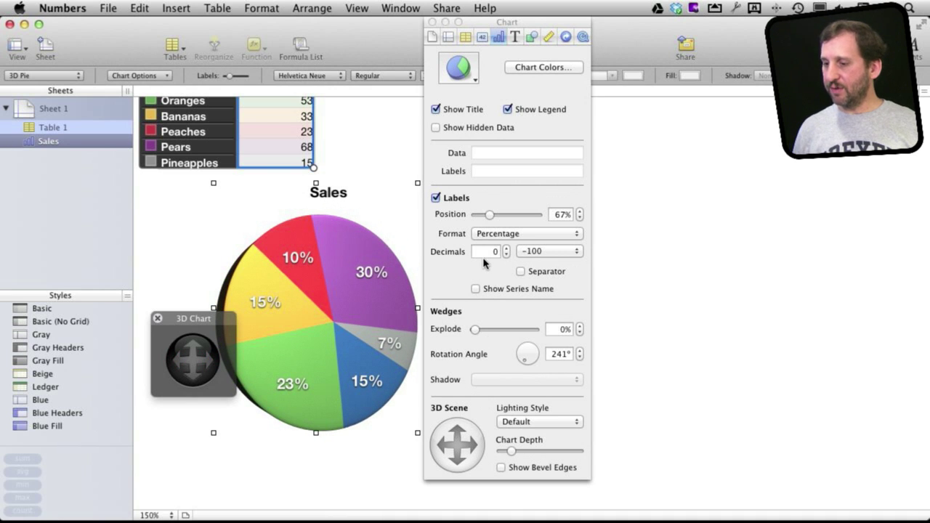
Increase the 3D pie's chart depth, show bevel edges and turn the pie slightly further
{"action": "mouse_move", "coordinate": [511, 451]}
{"action": "left_mouse_down"}
{"action": "mouse_move", "coordinate": [561, 464]}
{"action": "mouse_move", "coordinate": [526, 453]}
{"action": "left_mouse_up"}
{"action": "left_click", "coordinate": [502, 468]}
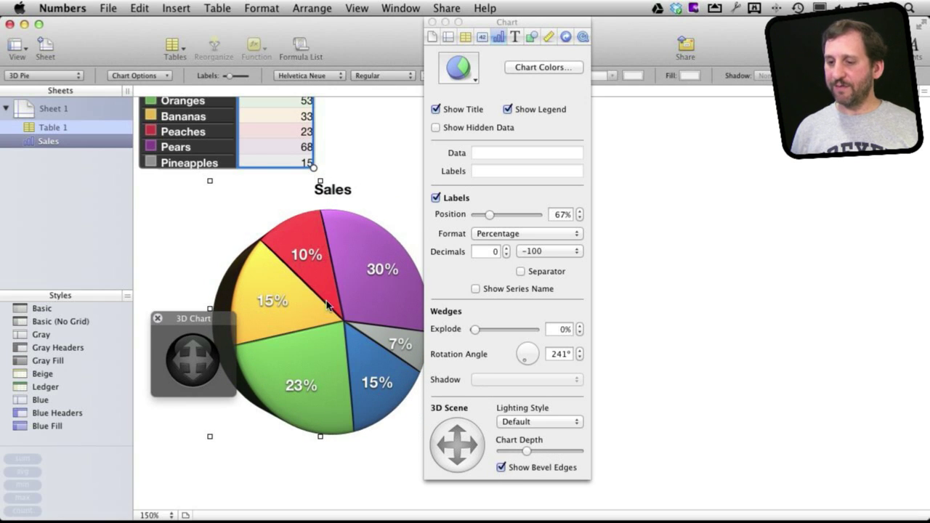
{"action": "left_click_drag", "start_coordinate": [186, 362], "coordinate": [191, 357]}
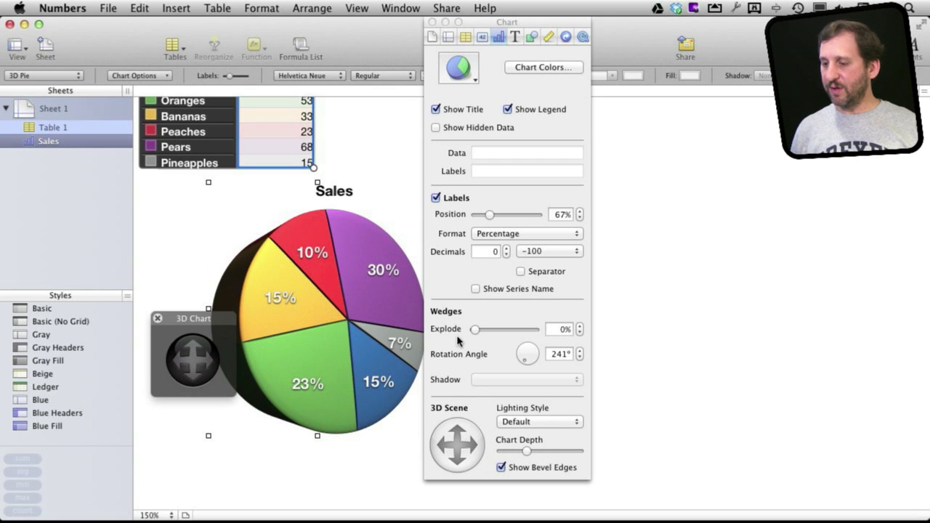
Select only the Bananas wedge and explode it well away from the rest of the 3D pie
{"action": "left_click_drag", "start_coordinate": [475, 330], "coordinate": [449, 328]}
{"action": "left_click", "coordinate": [316, 314]}
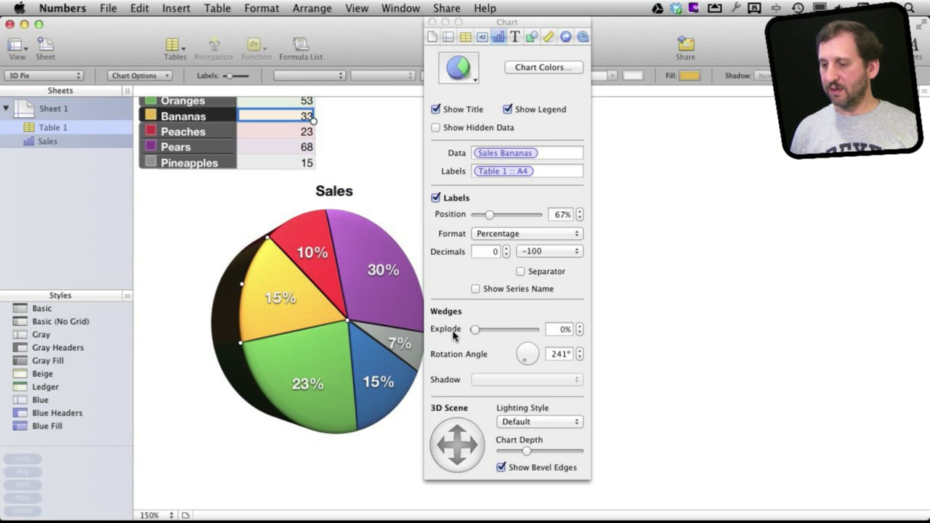
{"action": "left_click_drag", "start_coordinate": [476, 330], "coordinate": [506, 336]}
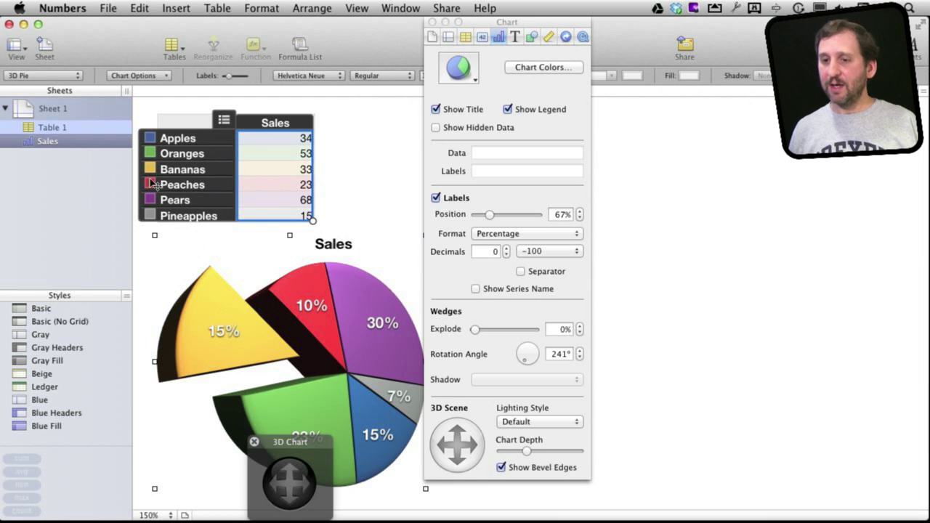
Add a second sheet and delete the empty default table from it
{"action": "left_click", "coordinate": [50, 49]}
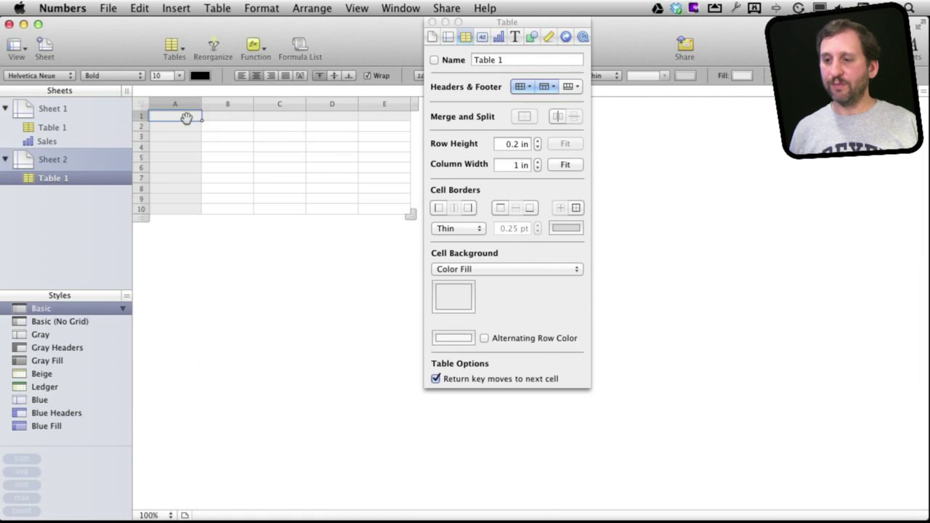
{"action": "left_click_drag", "start_coordinate": [145, 109], "coordinate": [206, 213]}
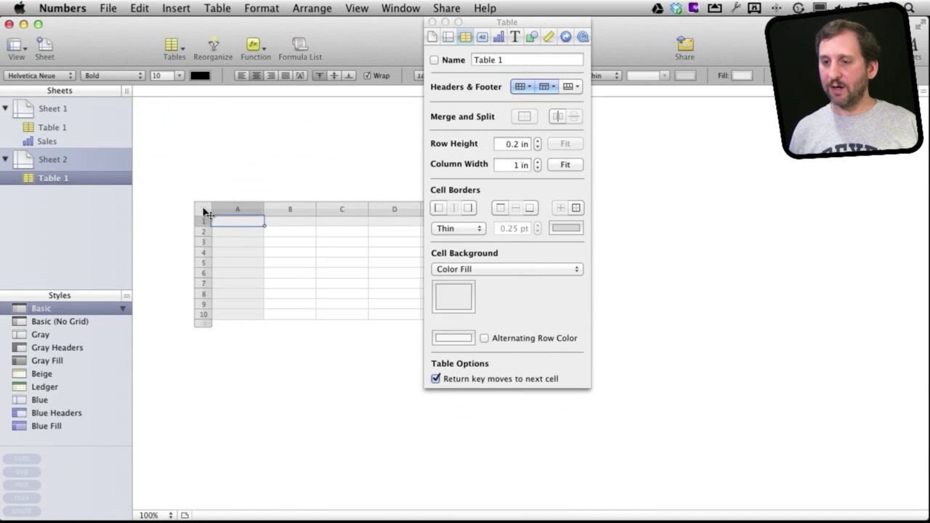
{"action": "left_click", "coordinate": [72, 177]}
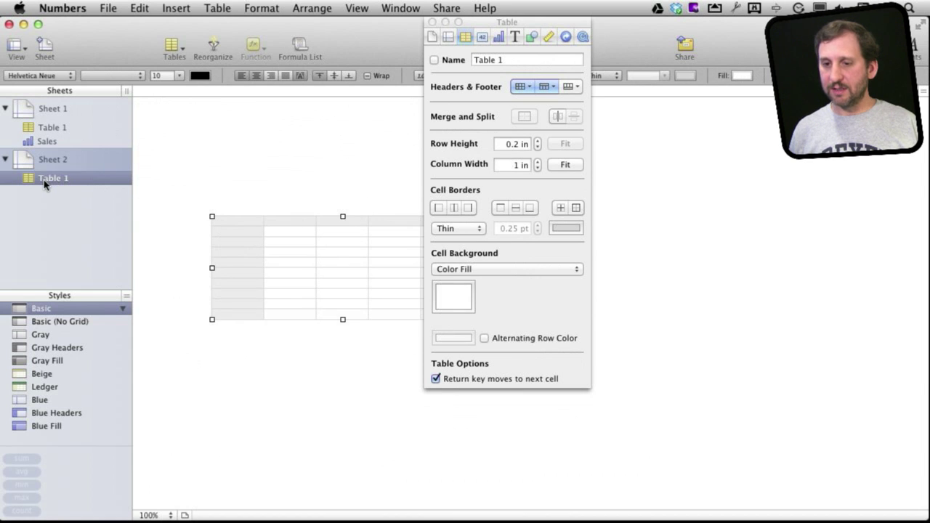
{"action": "key", "text": "Delete"}
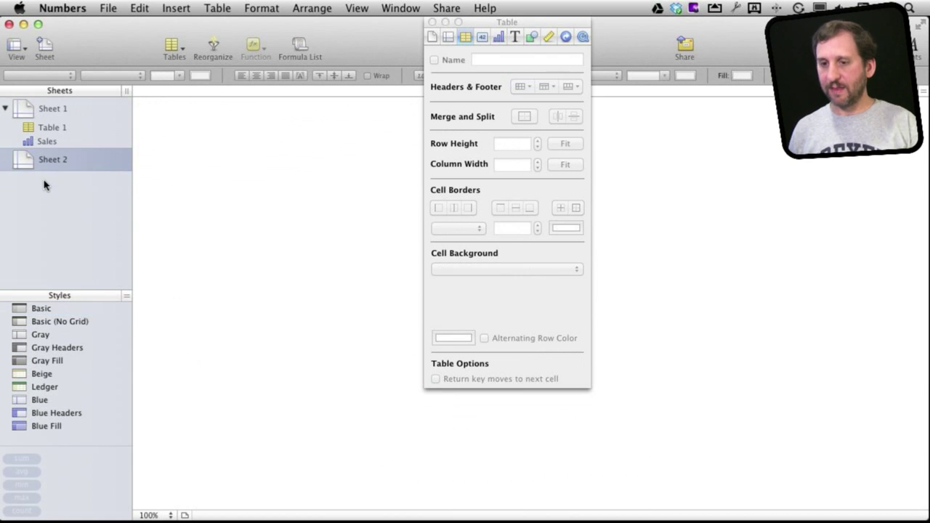
Move the Sales pie chart from Sheet 1 to Sheet 2
{"action": "left_click", "coordinate": [50, 142]}
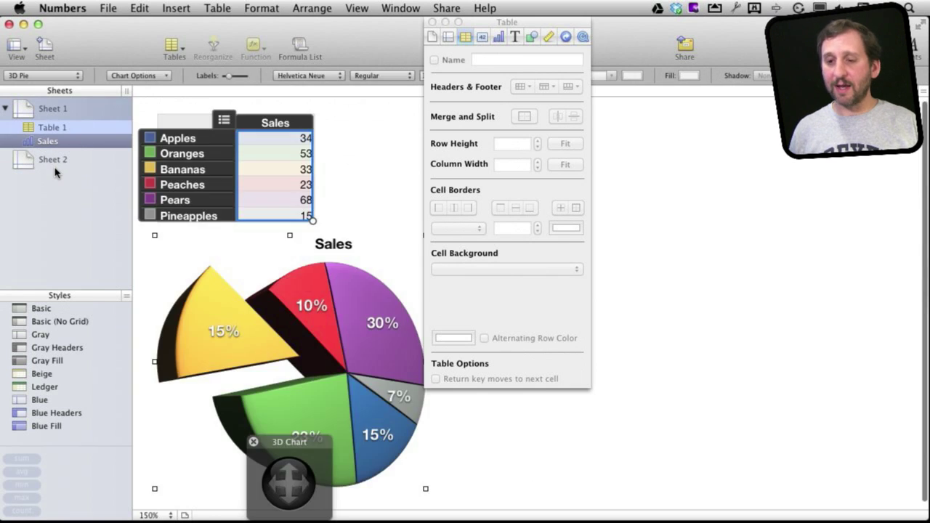
{"action": "left_click", "coordinate": [39, 147]}
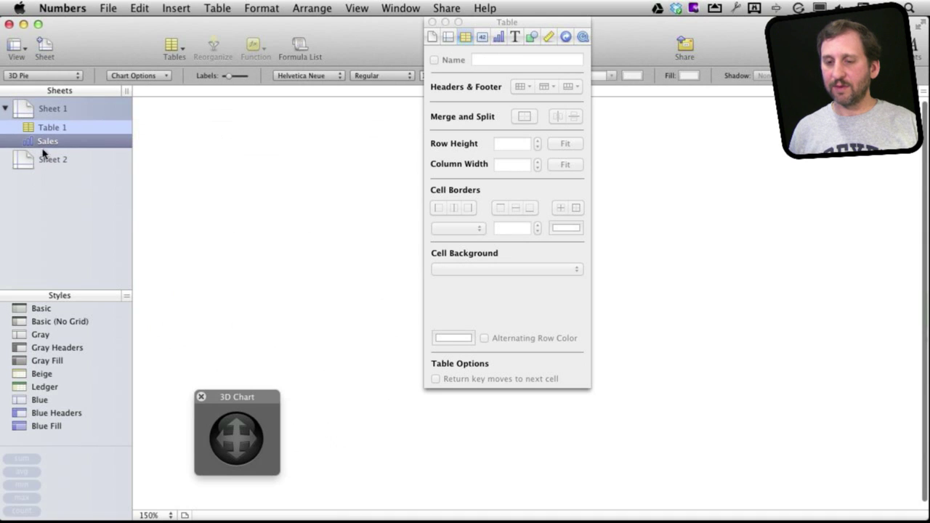
{"action": "left_click_drag", "start_coordinate": [40, 157], "coordinate": [40, 158]}
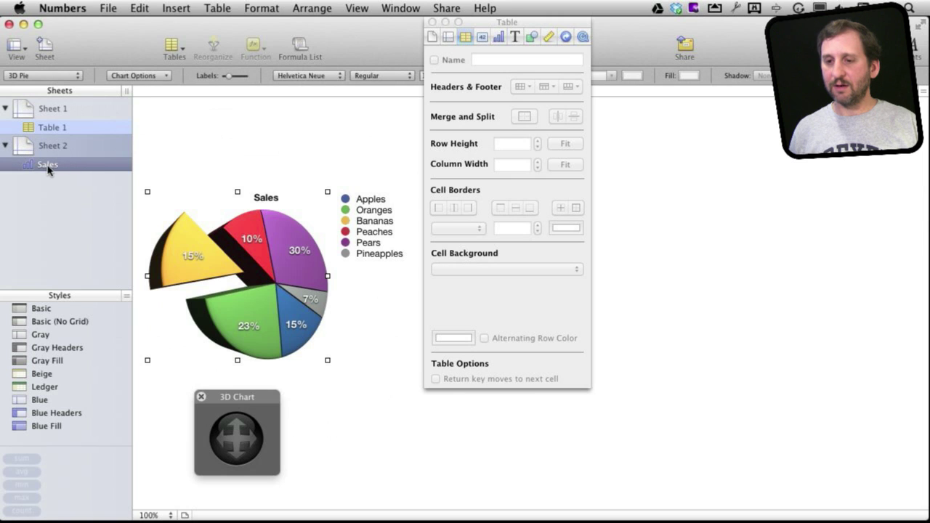
Reposition the Sales chart slightly up and to the right on Sheet 2, and go to its source table on Sheet 1
{"action": "left_click", "coordinate": [43, 128]}
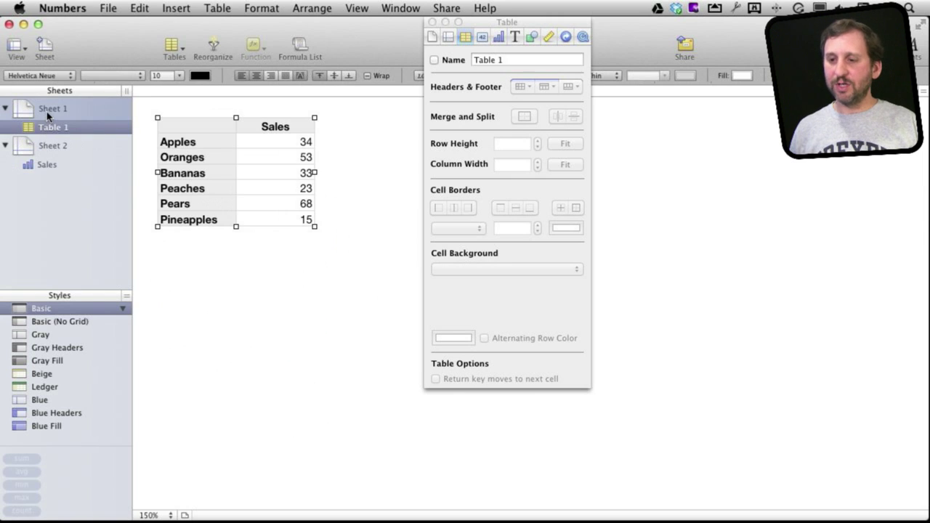
{"action": "left_click", "coordinate": [50, 149]}
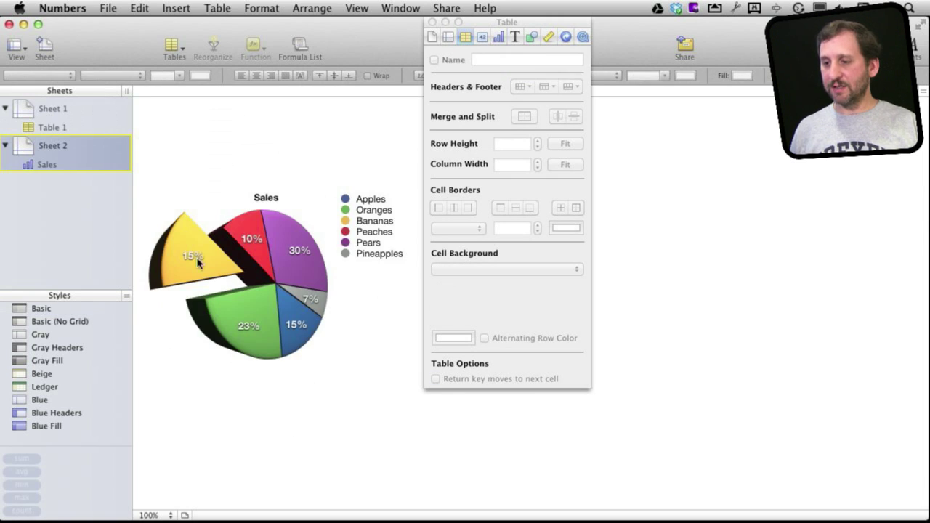
{"action": "left_click", "coordinate": [271, 250]}
{"action": "left_click_drag", "start_coordinate": [282, 268], "coordinate": [316, 219]}
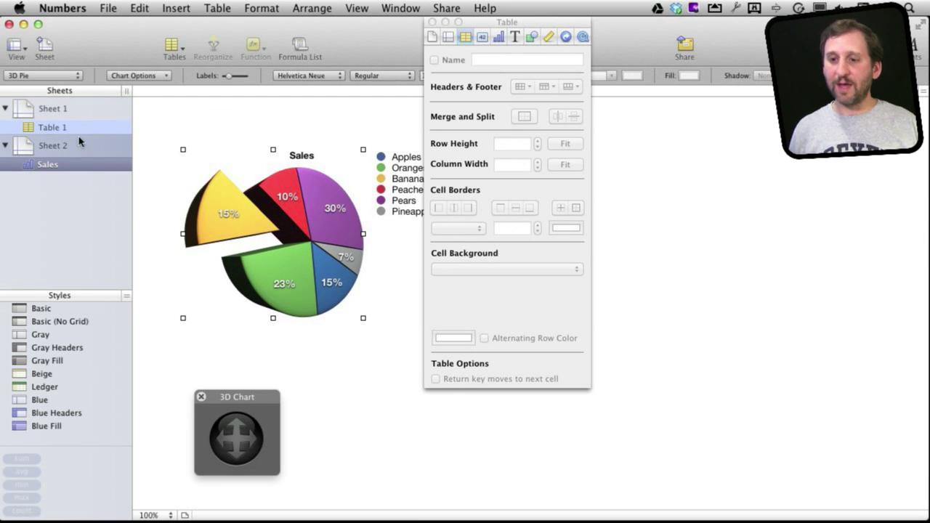
{"action": "left_click", "coordinate": [46, 127]}
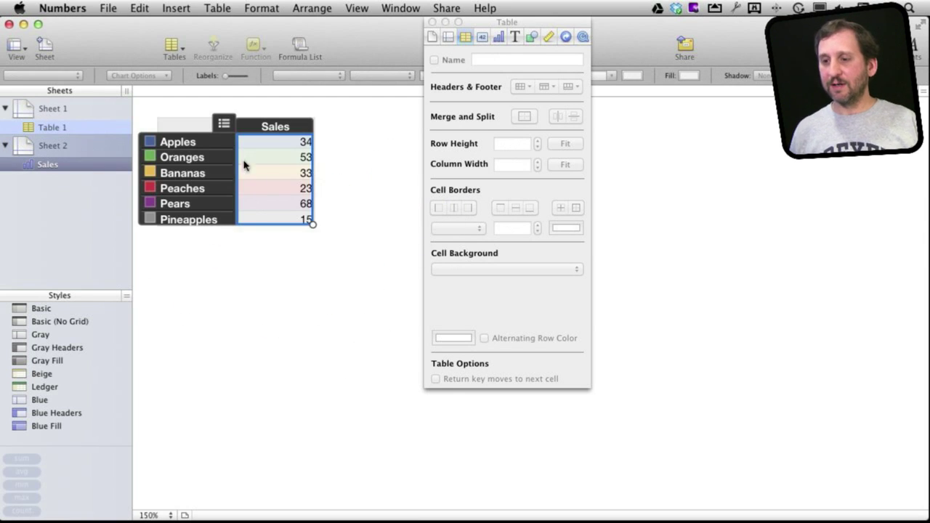